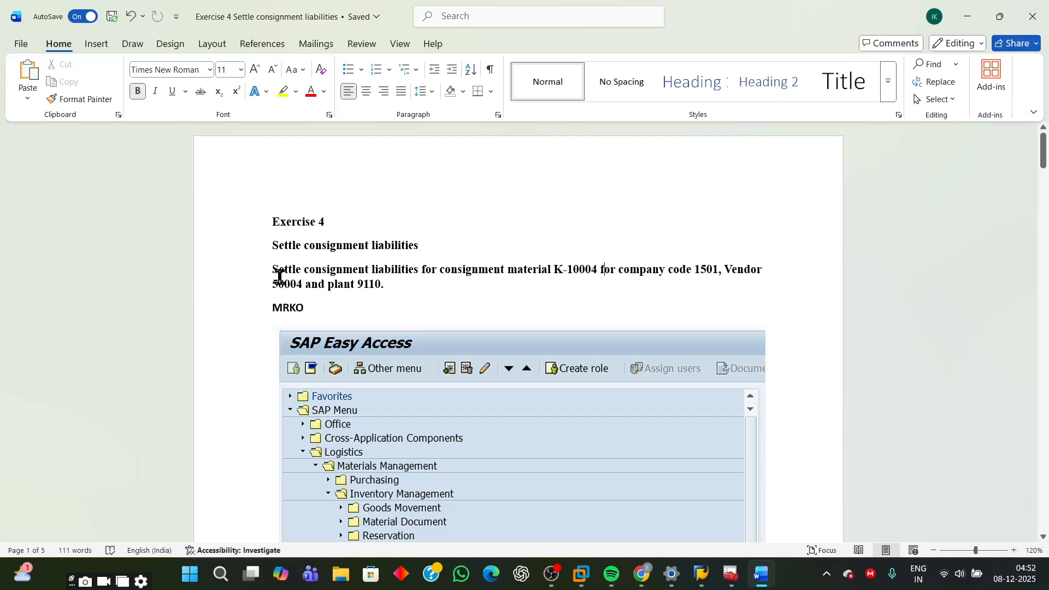
Step: Read the Exercise 4 task on settling consignment liabilities, noting its material, company code, vendor and plant
drag(269, 270, 431, 280)
click(628, 306)
drag(696, 270, 765, 297)
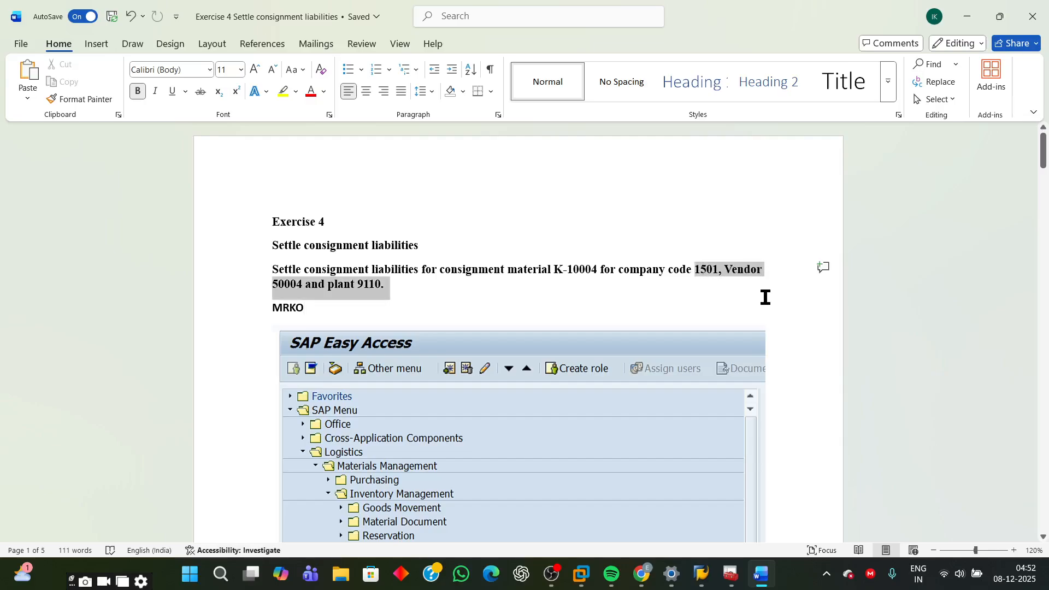
click(414, 294)
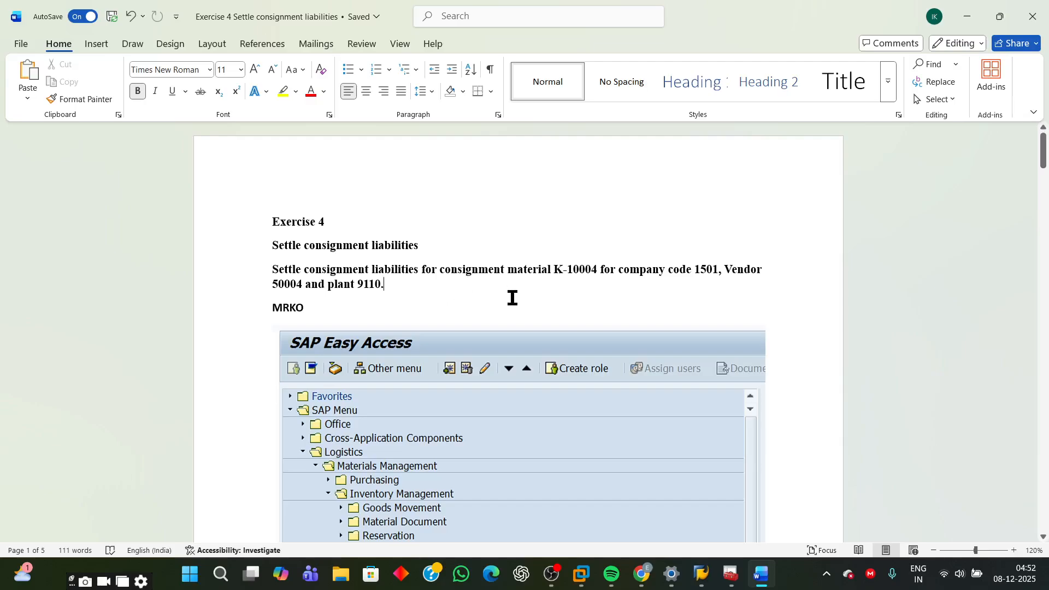
scroll(508, 365, down, 5)
scroll(513, 377, up, 4)
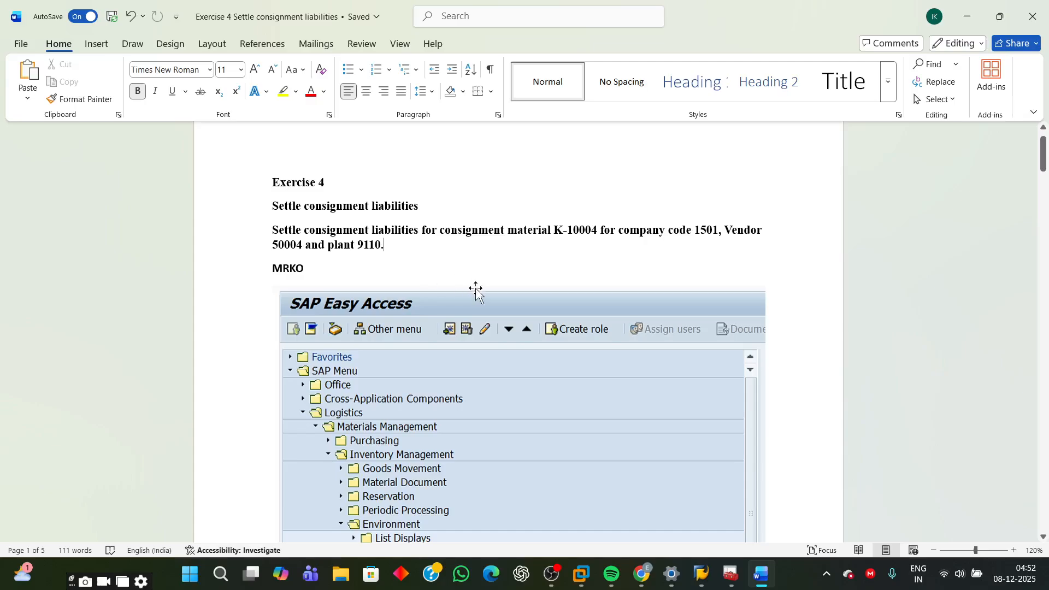
Step: Switch to the standard purchase order in SAP and examine its material, item category, vendor, quantity, plant and storage location
mouse_move(699, 574)
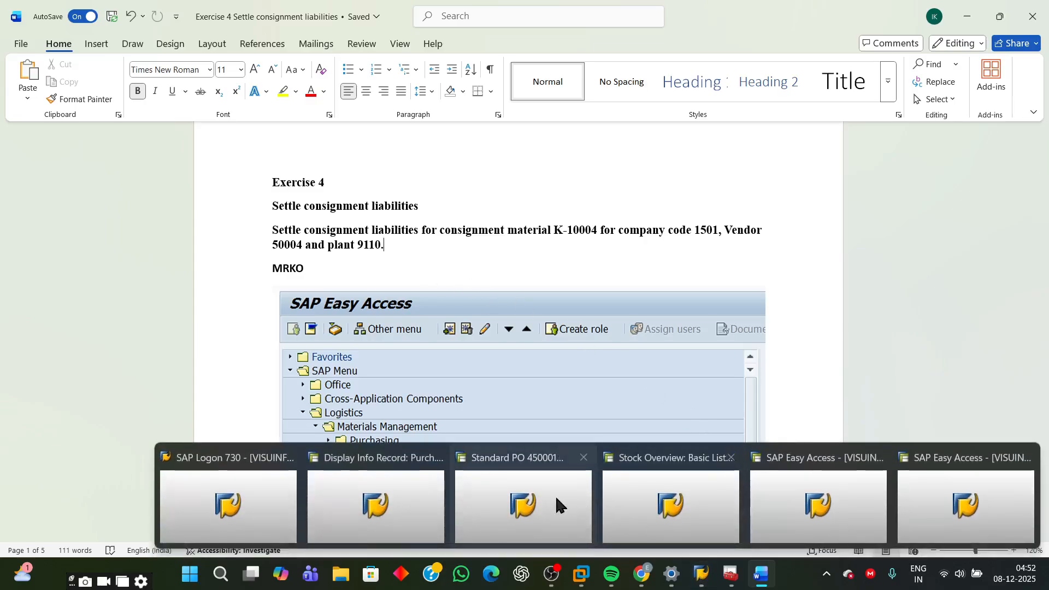
click(541, 494)
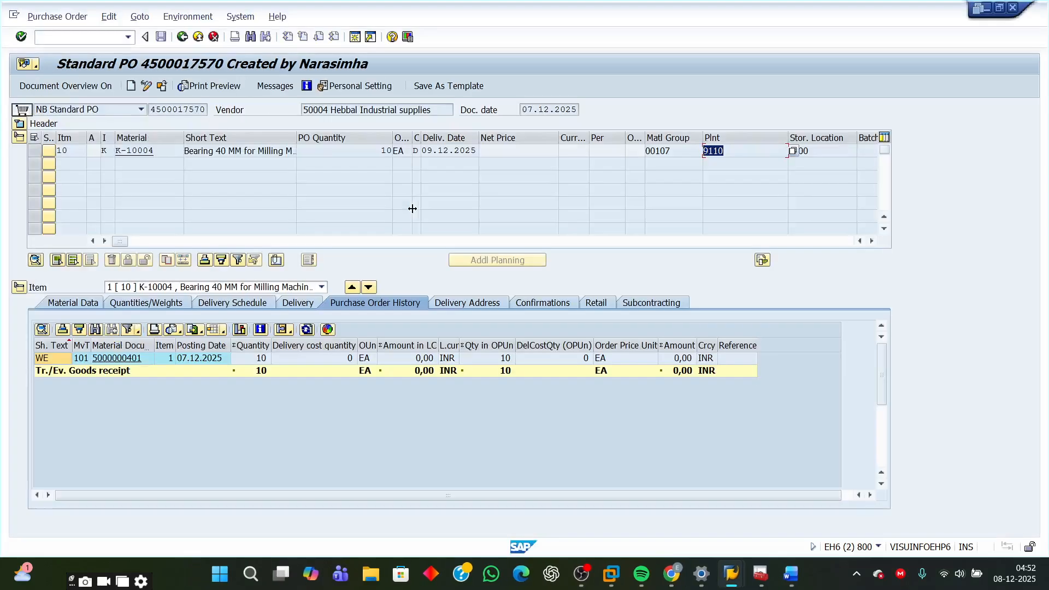
click(151, 109)
double_click(152, 109)
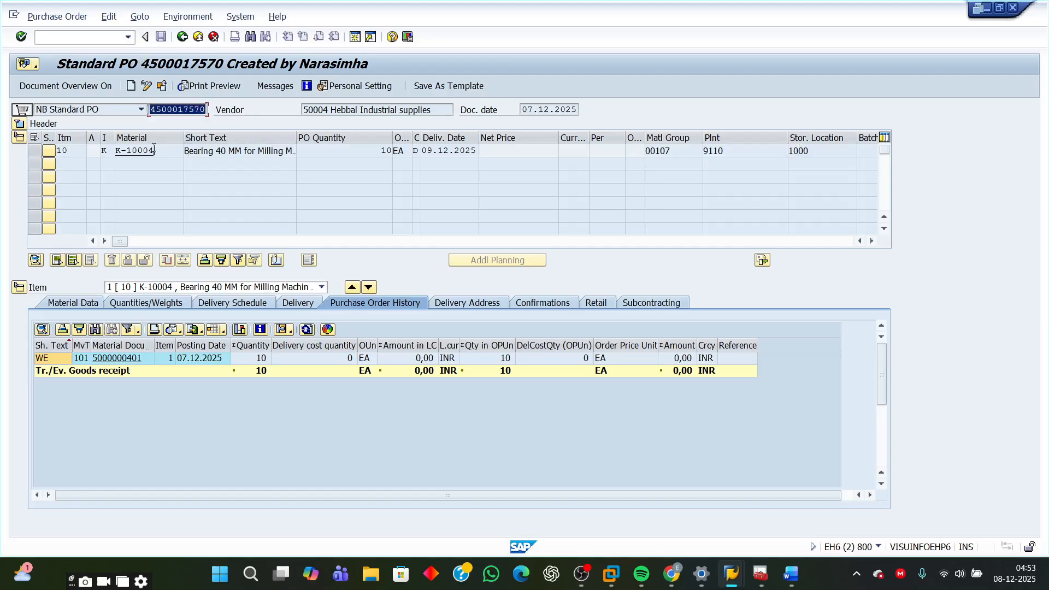
drag(153, 149, 106, 151)
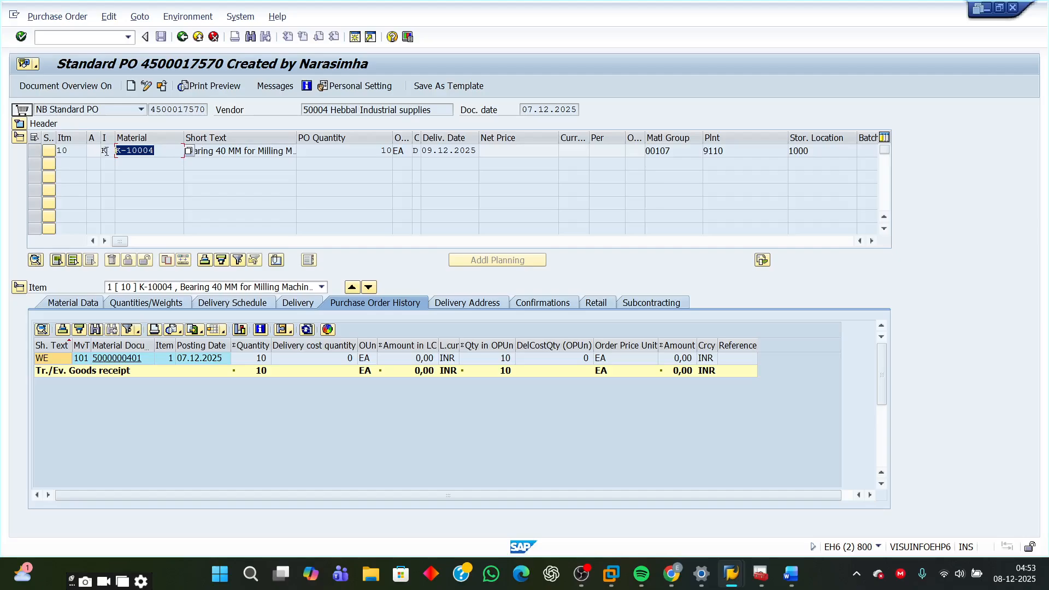
click(101, 151)
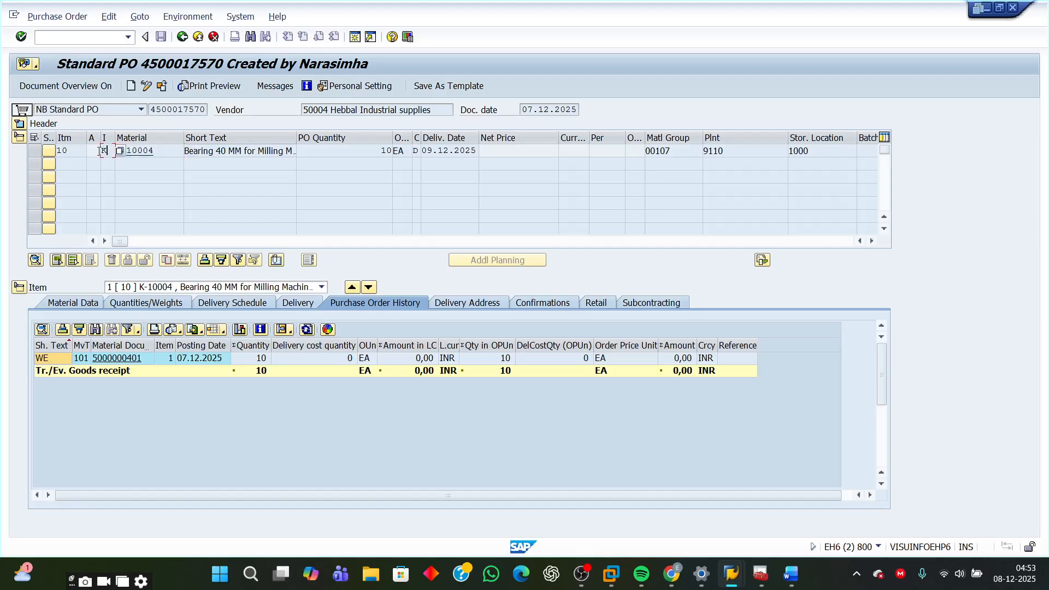
double_click(100, 151)
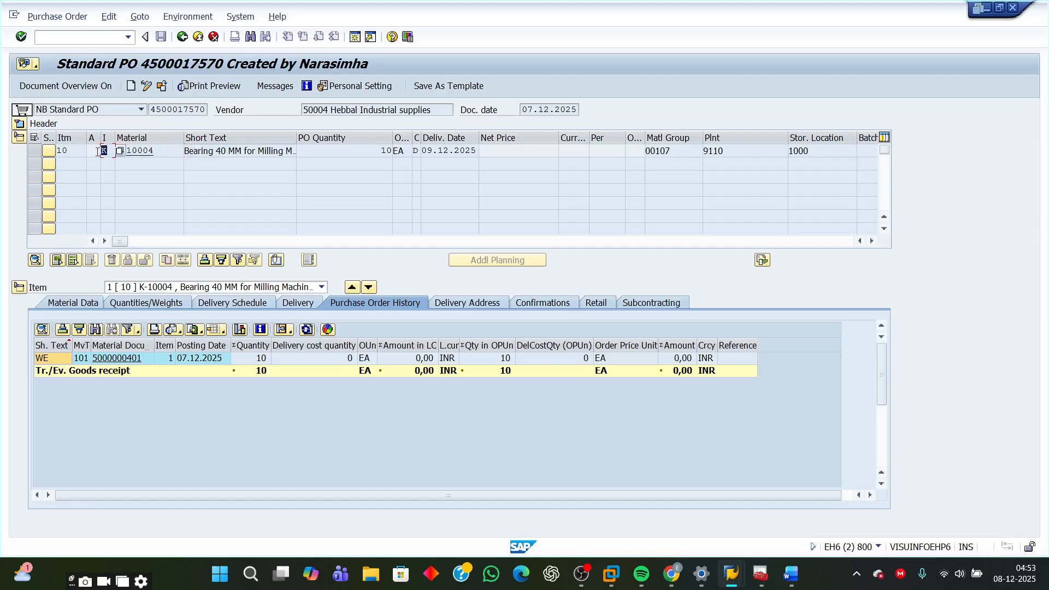
double_click(318, 110)
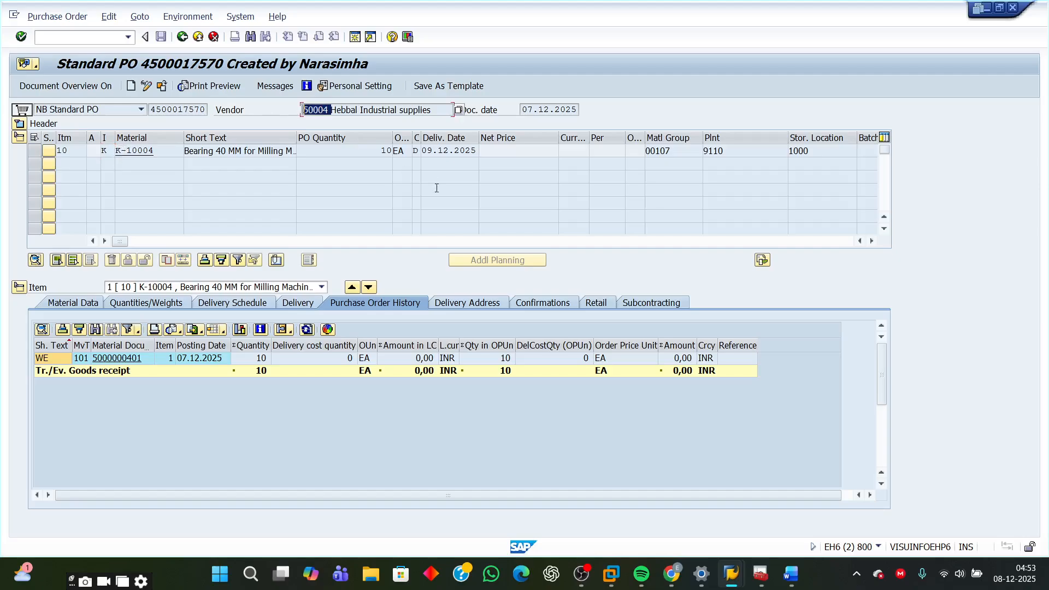
double_click(386, 150)
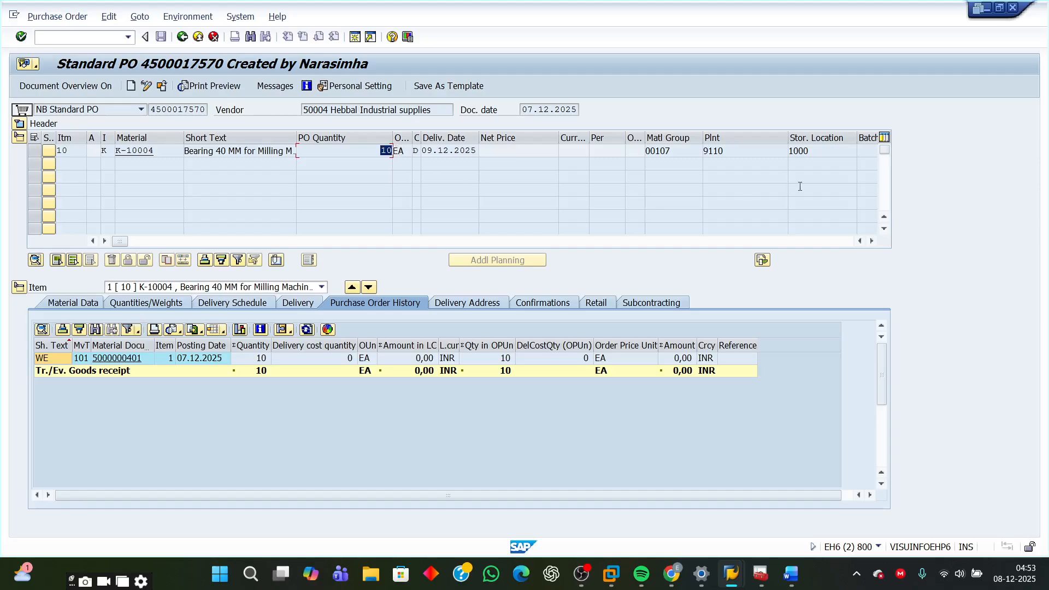
drag(726, 153, 687, 153)
click(821, 153)
Step: Switch to the Stock Overview session, rerun it for material K-10004 in plant 9110, and examine the unrestricted-use stock
mouse_move(737, 583)
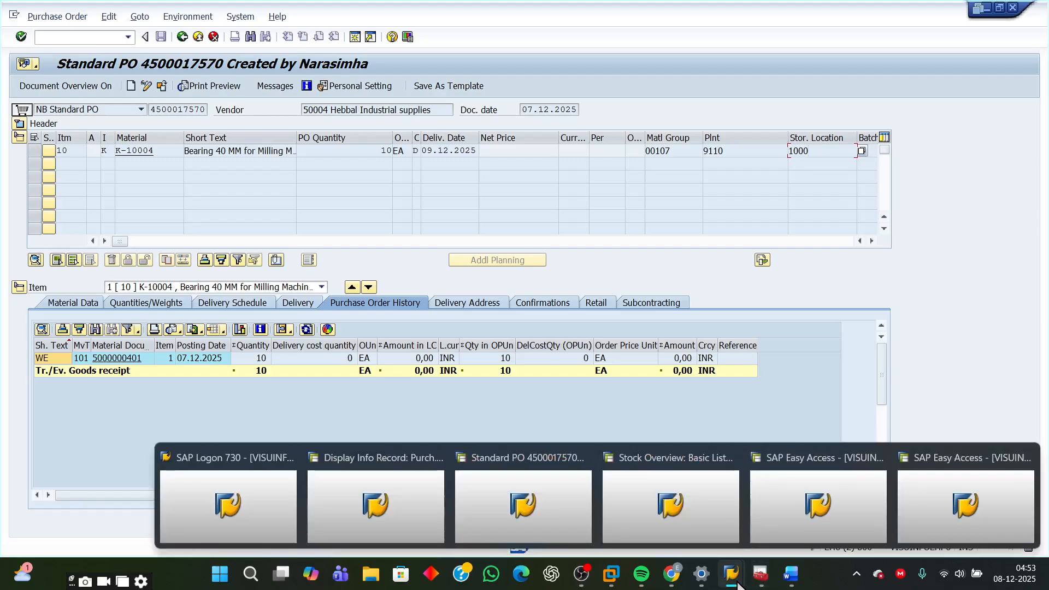
click(671, 506)
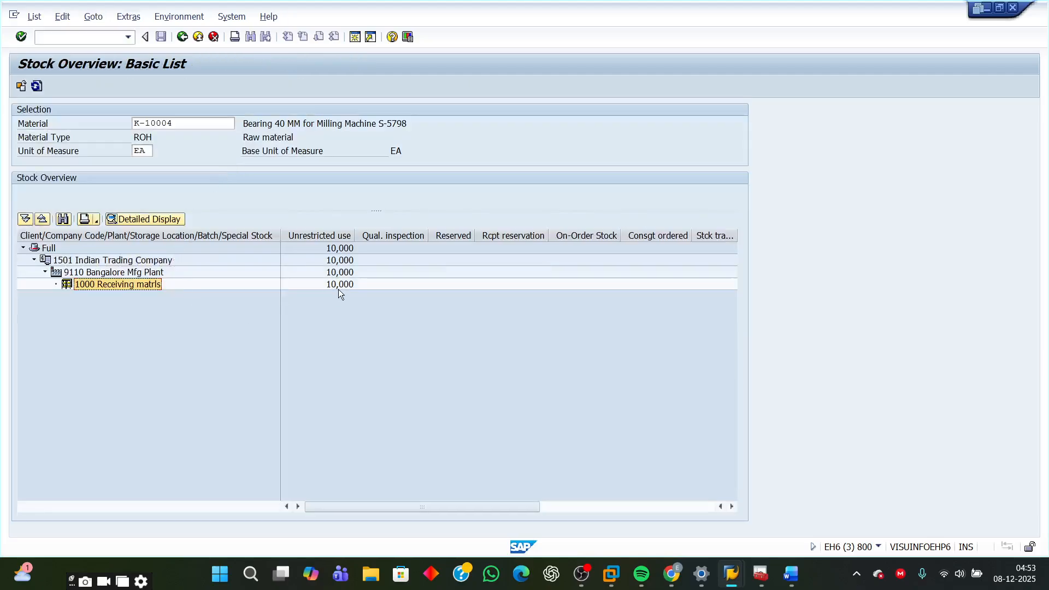
click(328, 286)
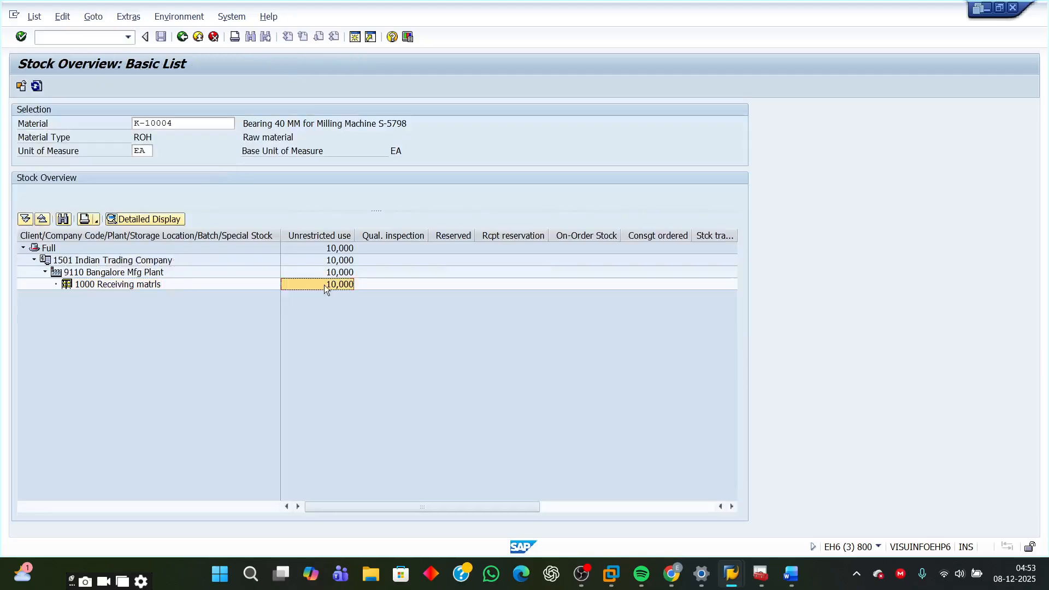
click(183, 45)
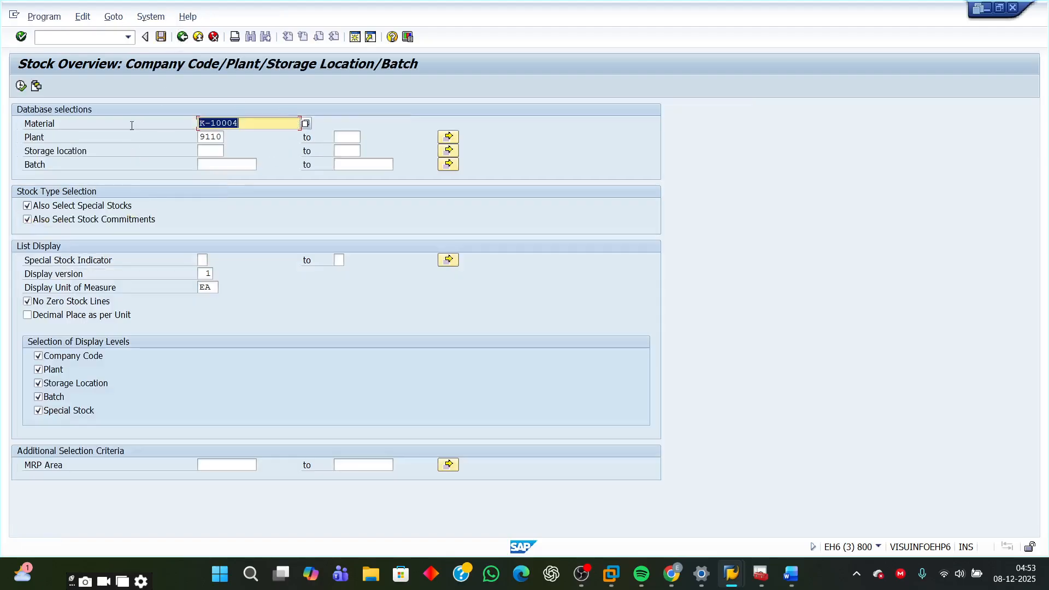
click(21, 86)
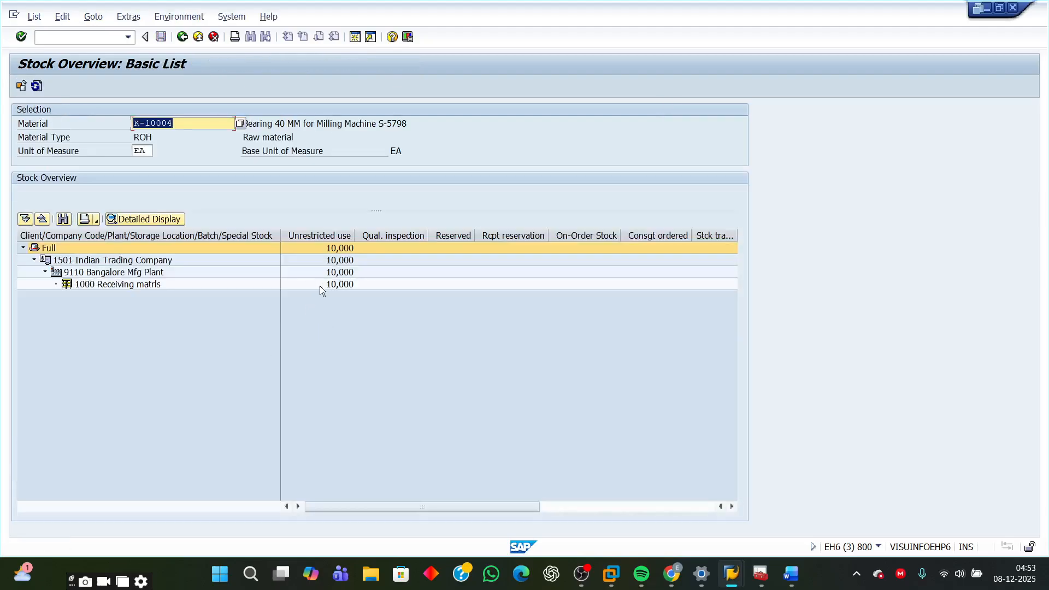
drag(326, 248, 328, 295)
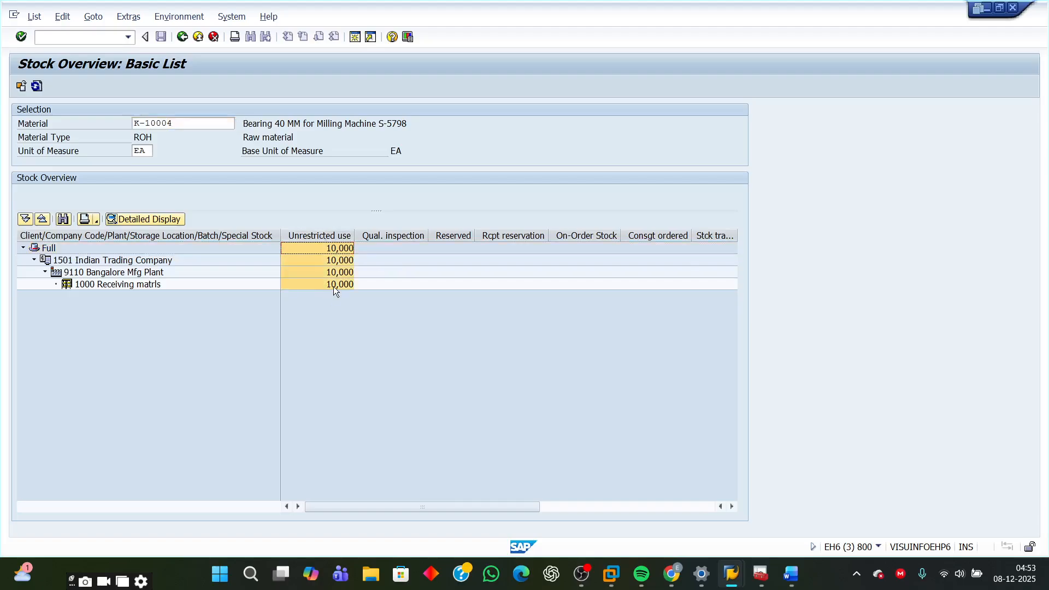
click(180, 124)
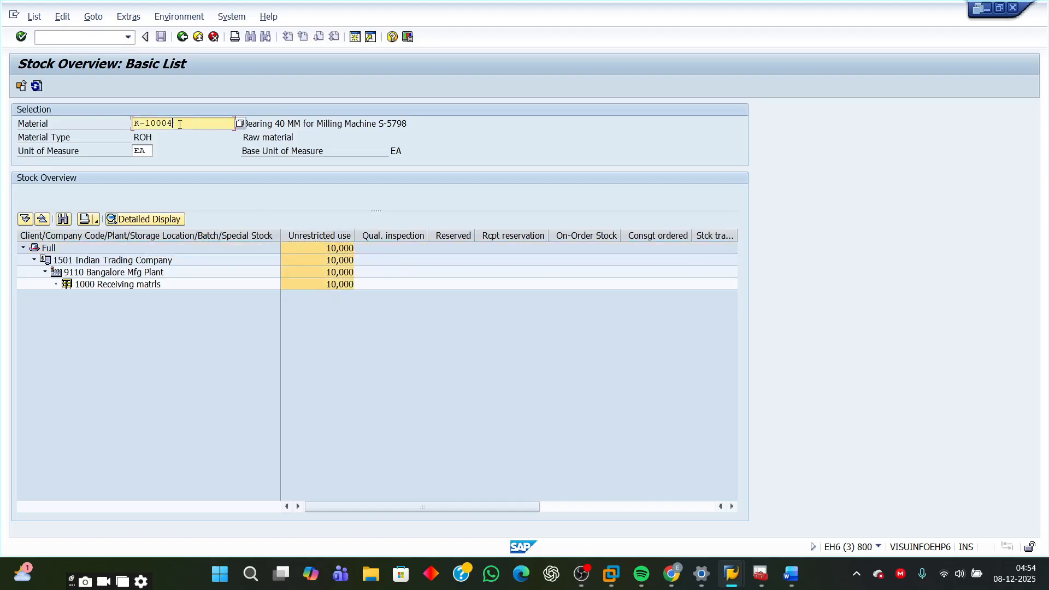
drag(180, 124, 70, 125)
click(129, 287)
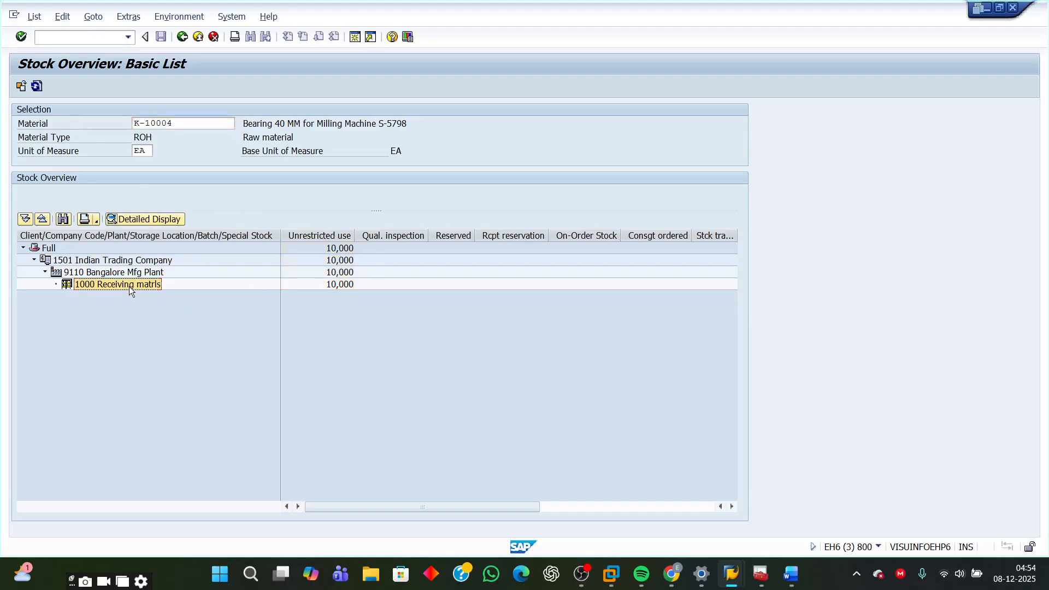
click(330, 285)
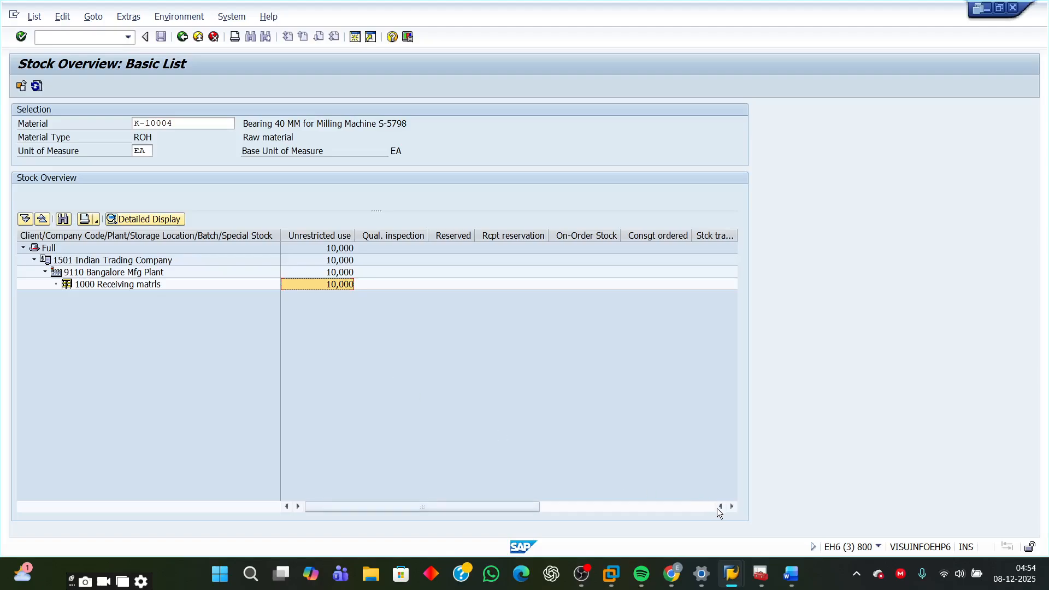
Step: Check the transaction code in the exercise document, and start MRKO - Liability for consignment from vendor in an SAP Easy Access session
mouse_move(792, 577)
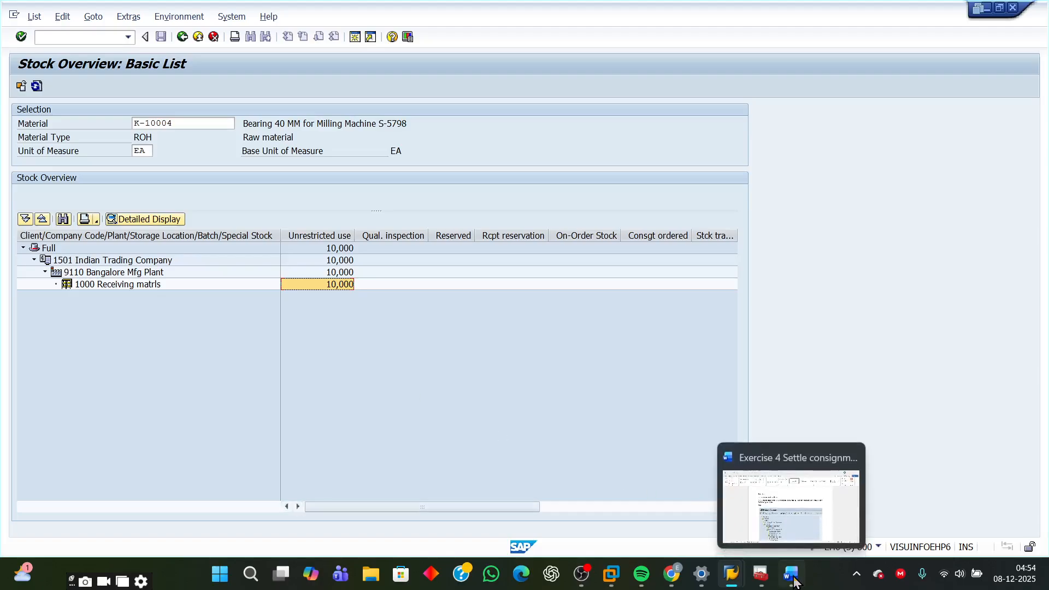
click(801, 501)
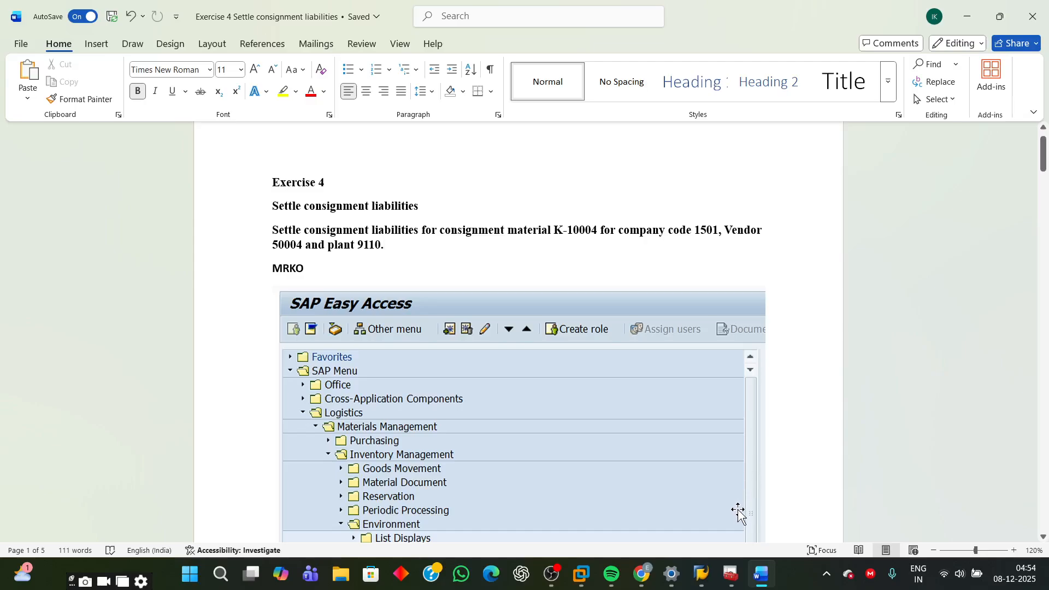
mouse_move(708, 575)
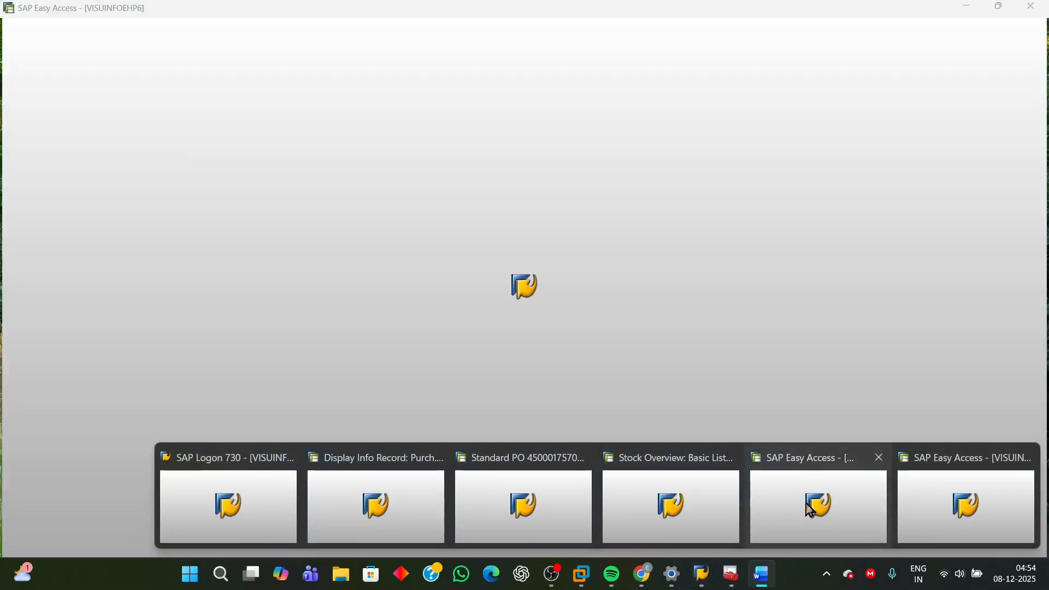
click(806, 503)
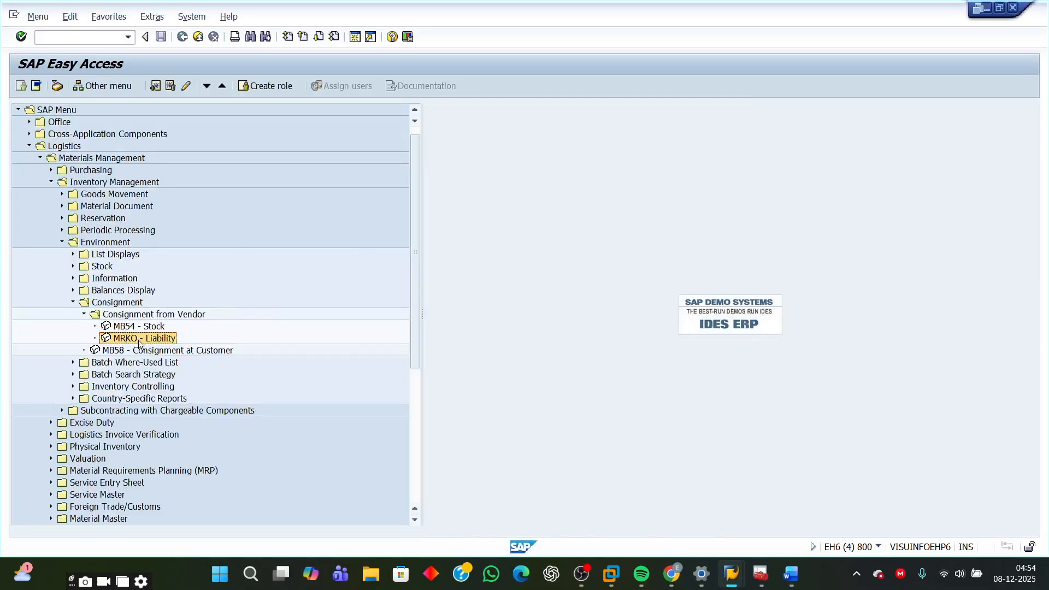
click(77, 146)
click(86, 183)
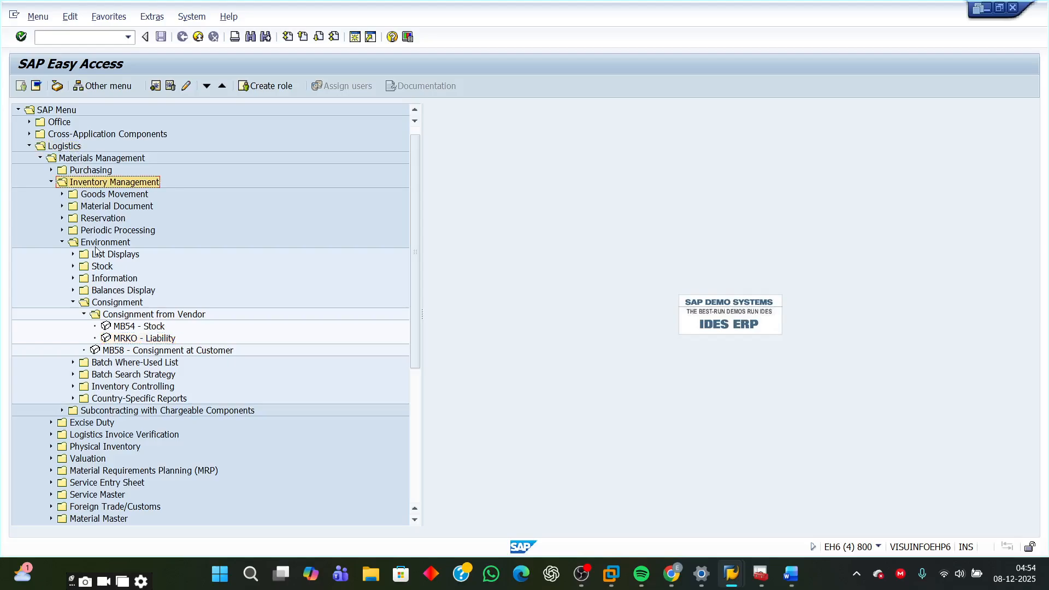
click(90, 159)
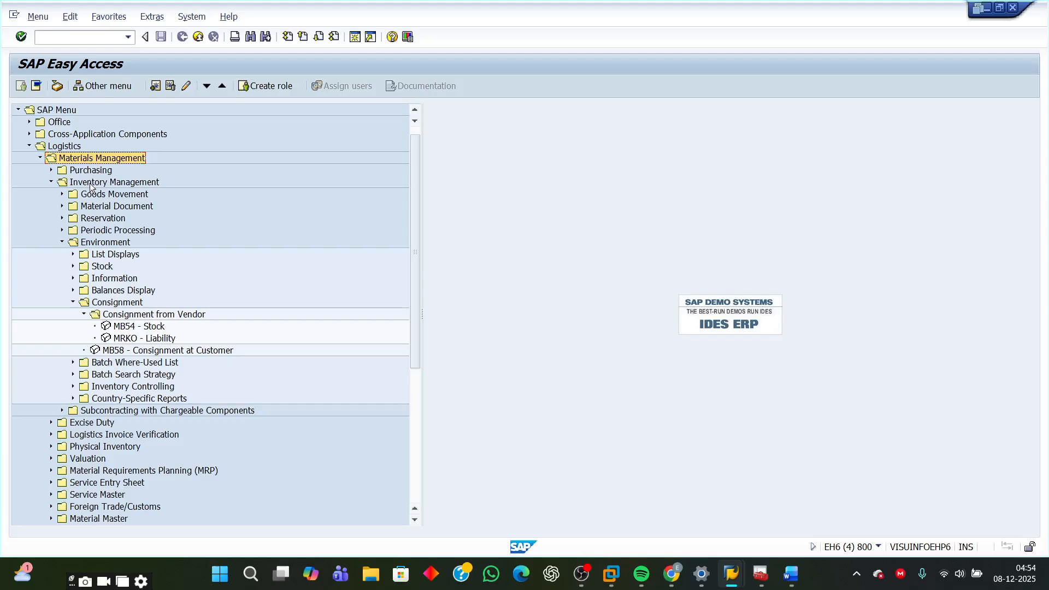
click(91, 183)
click(105, 243)
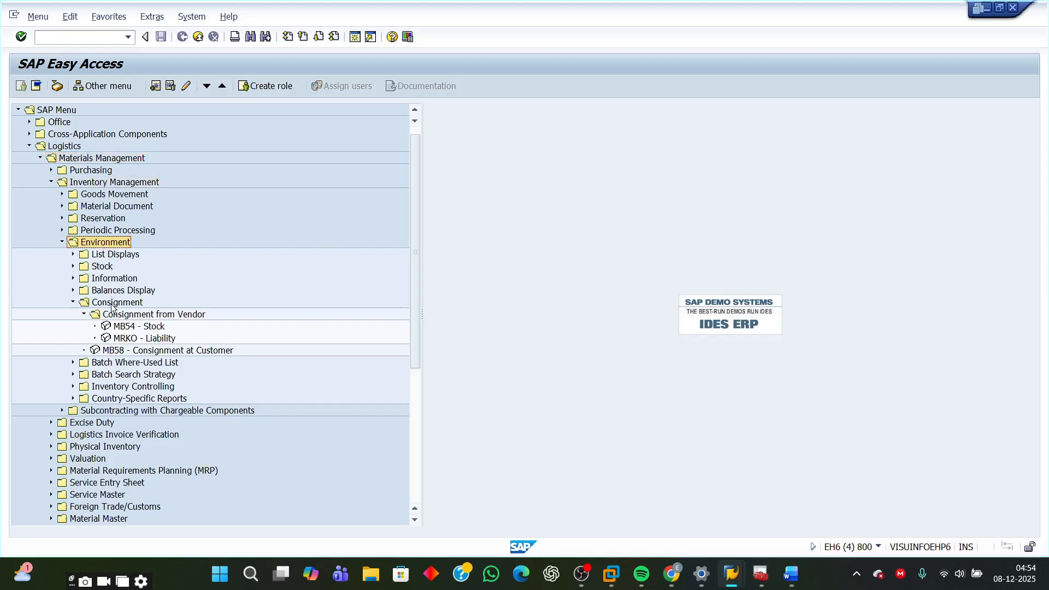
click(113, 304)
click(123, 316)
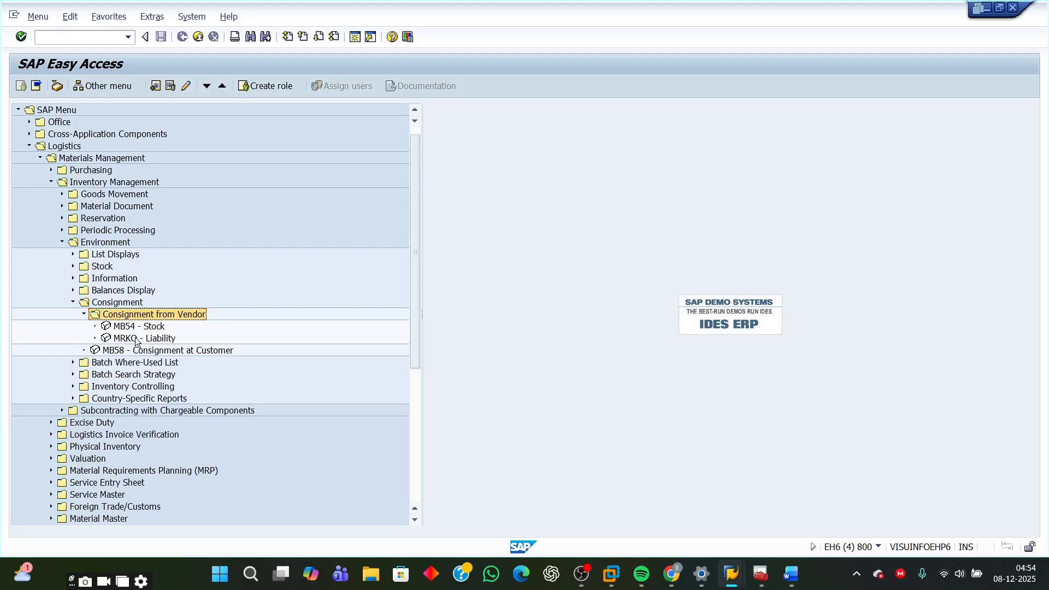
click(136, 339)
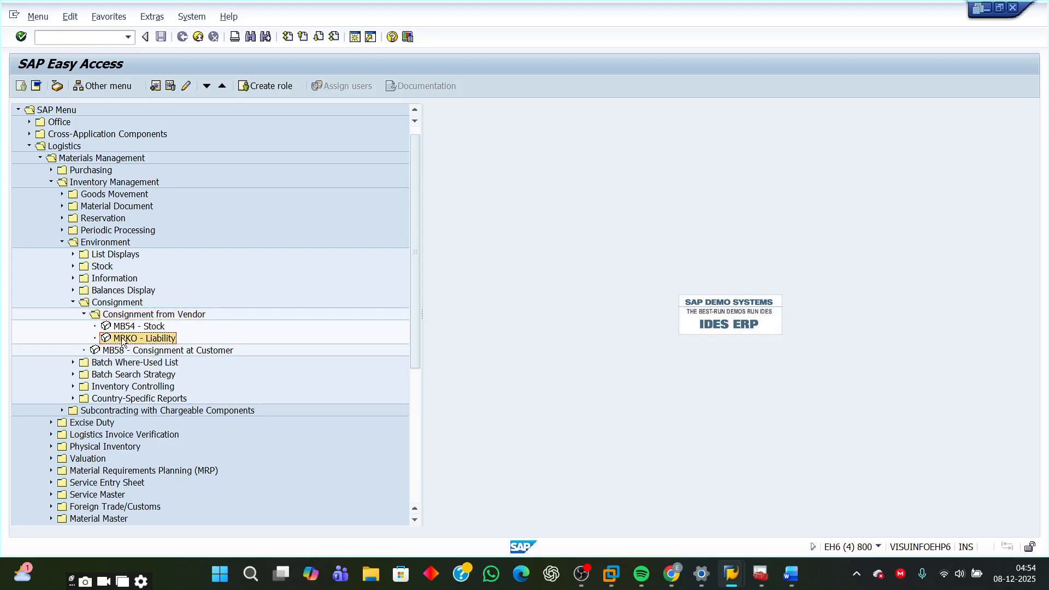
double_click(123, 340)
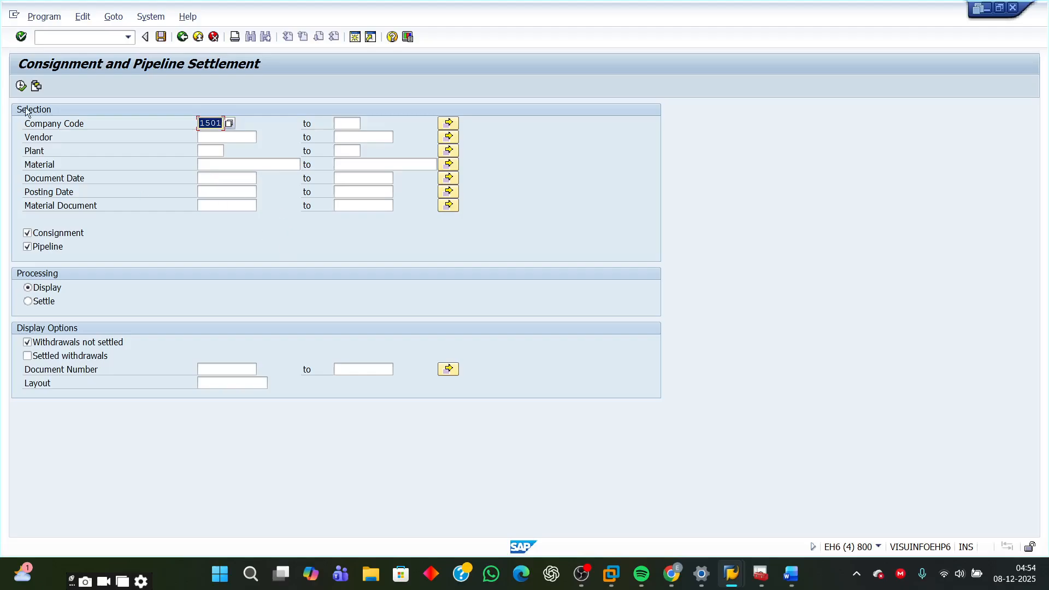
Step: Check the vendor, plant, company code and material in the exercise document in Word, and return to the SAP Consignment and Pipeline Settlement session
click(203, 137)
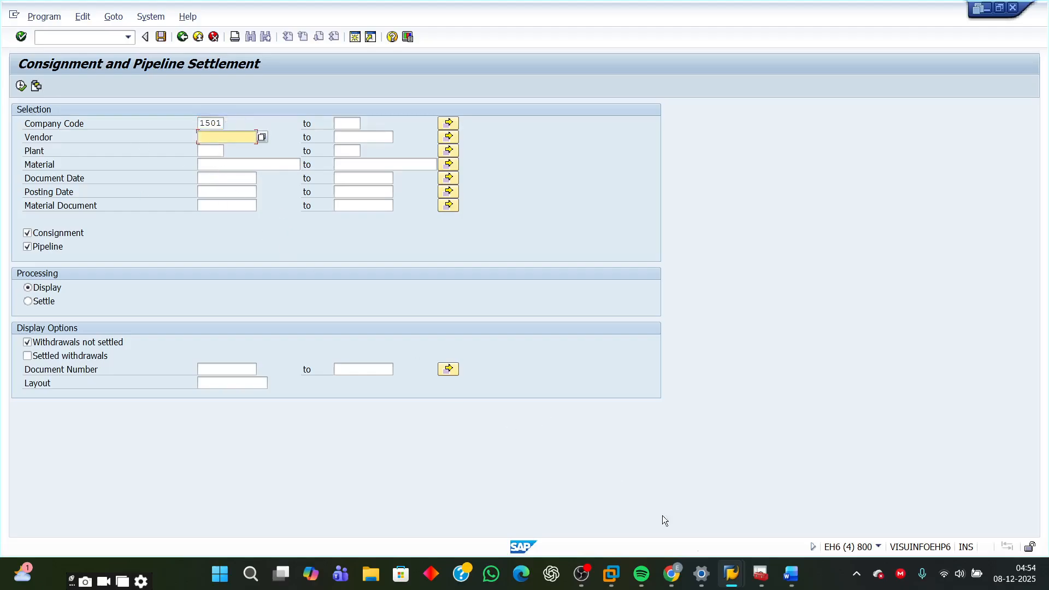
click(789, 580)
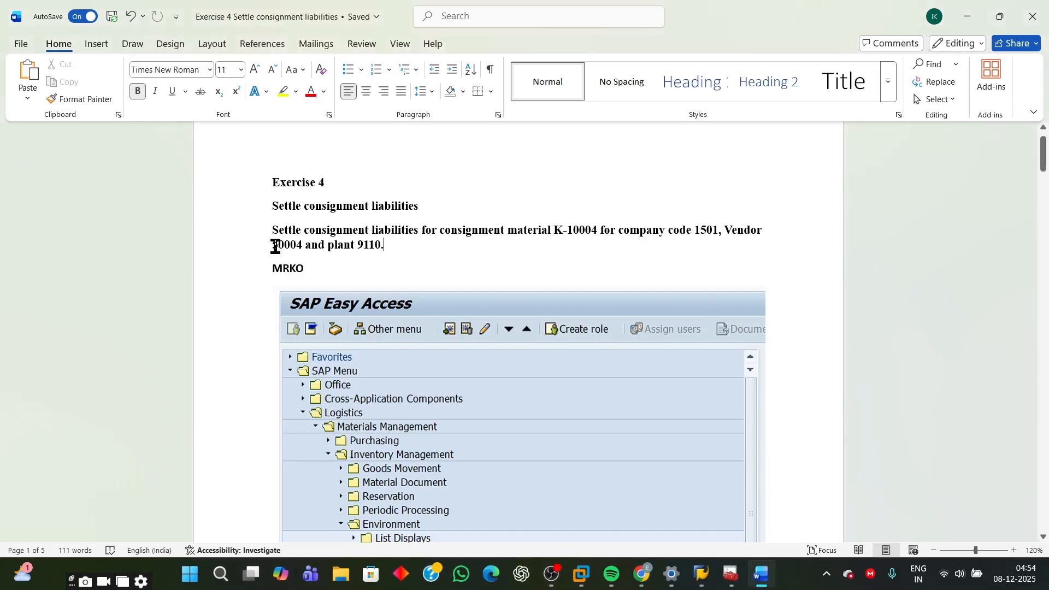
drag(274, 246, 421, 257)
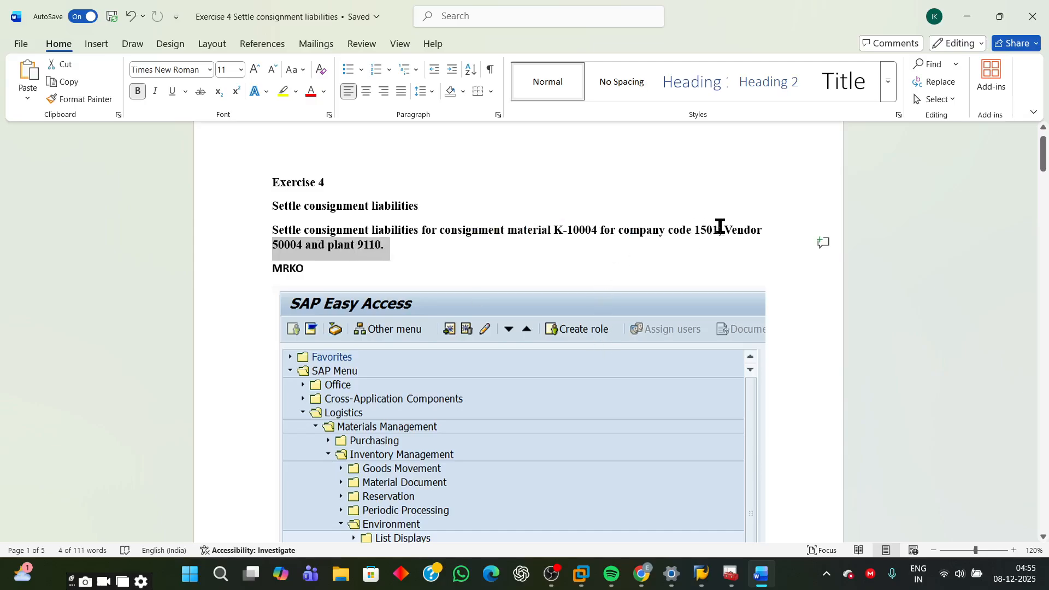
drag(694, 230, 738, 258)
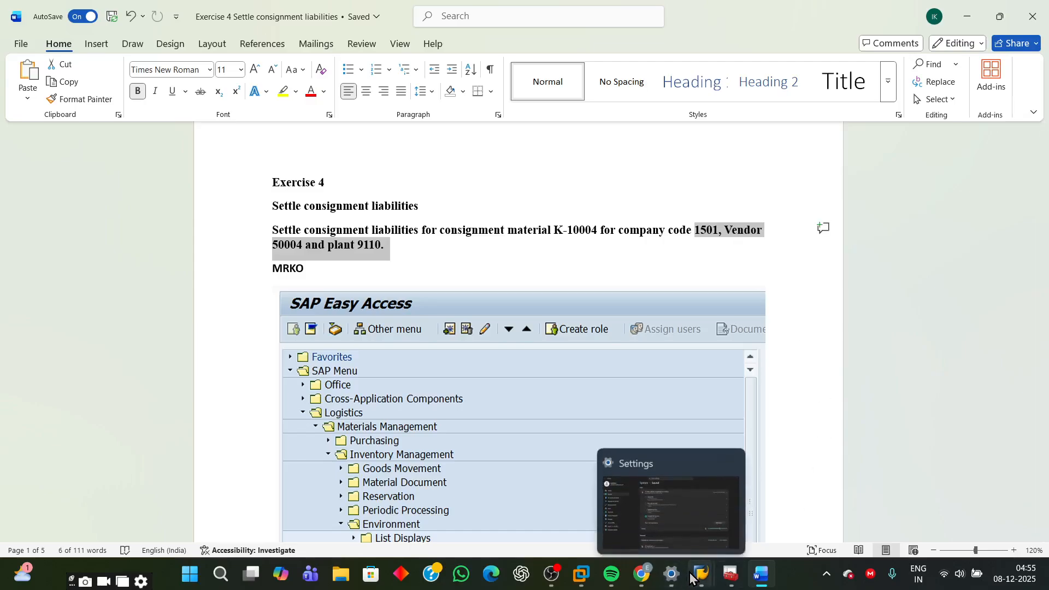
drag(555, 230, 599, 230)
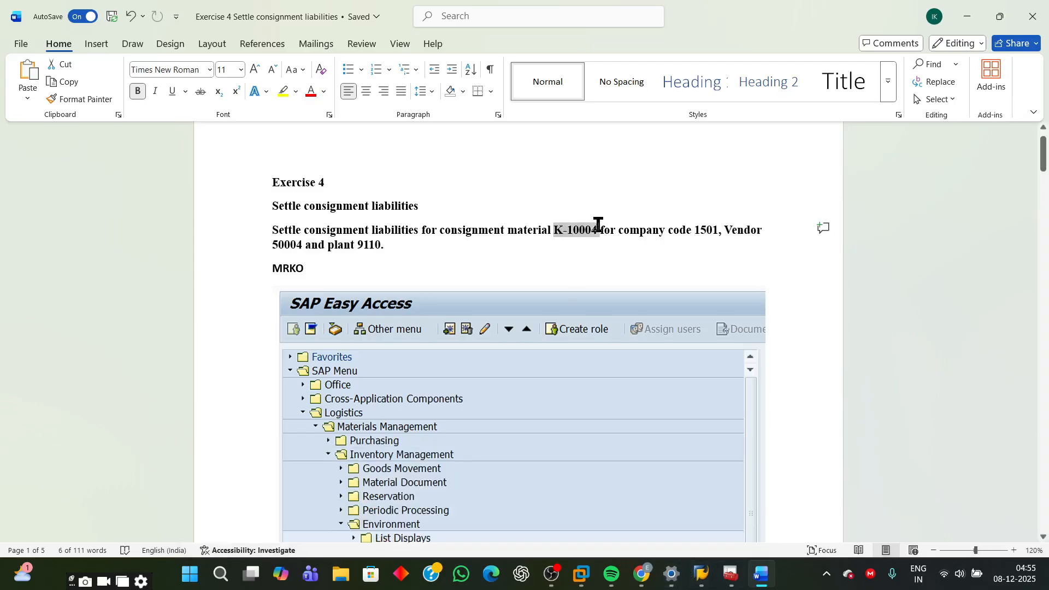
click(701, 574)
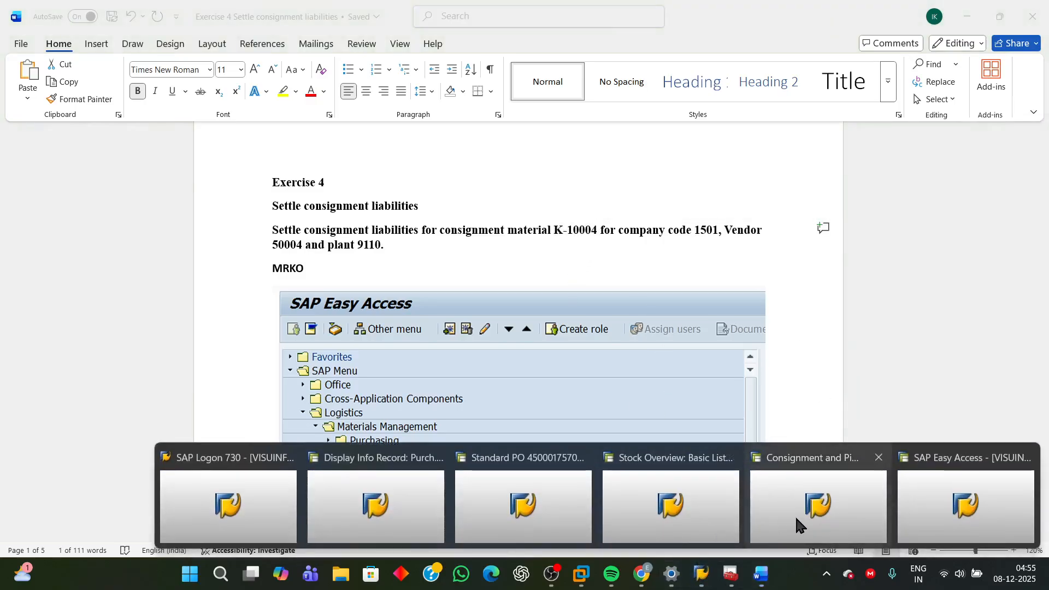
click(796, 518)
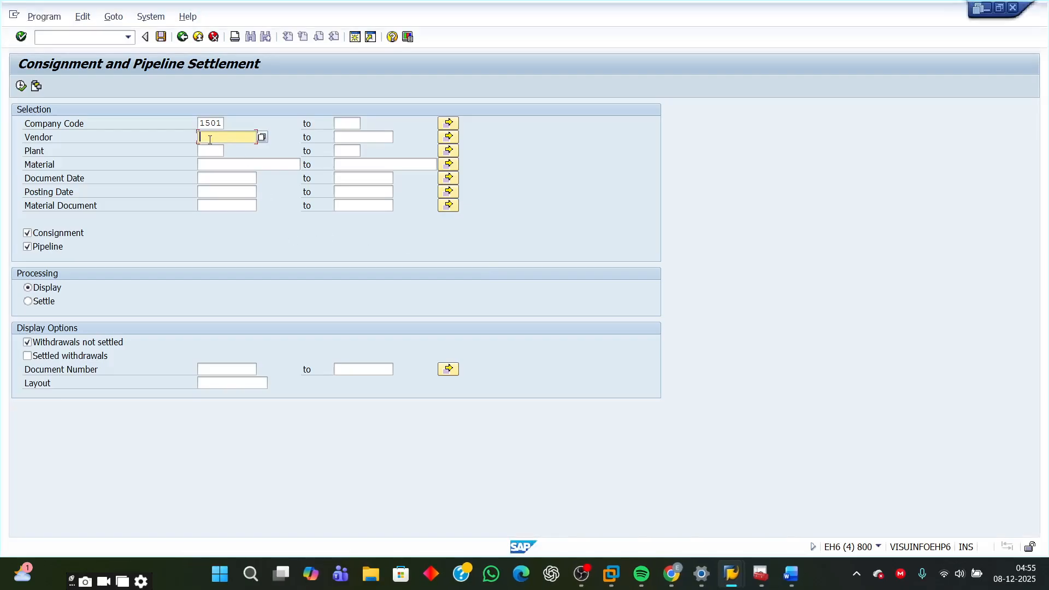
Step: Restrict the settlement selection to vendor 50004, plant 9110 and material K-10004, with pipeline withdrawals excluded
text(5)
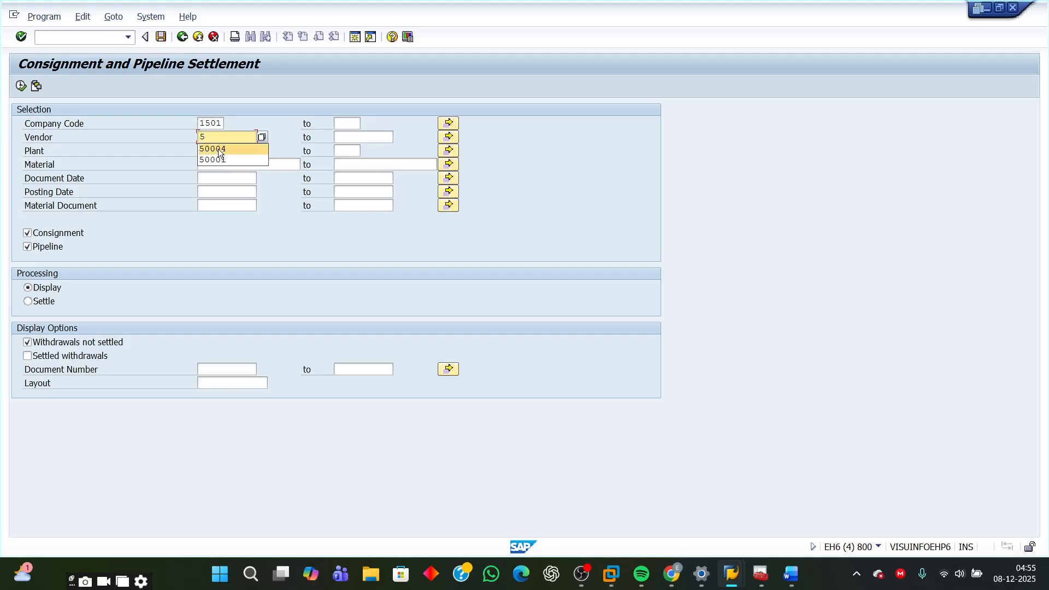
click(219, 149)
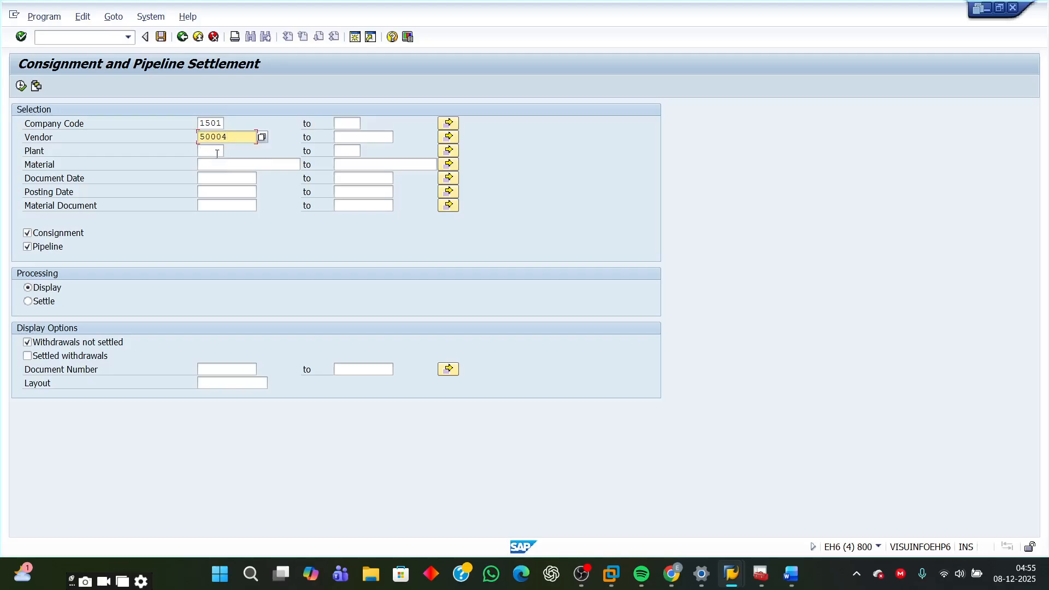
click(217, 153)
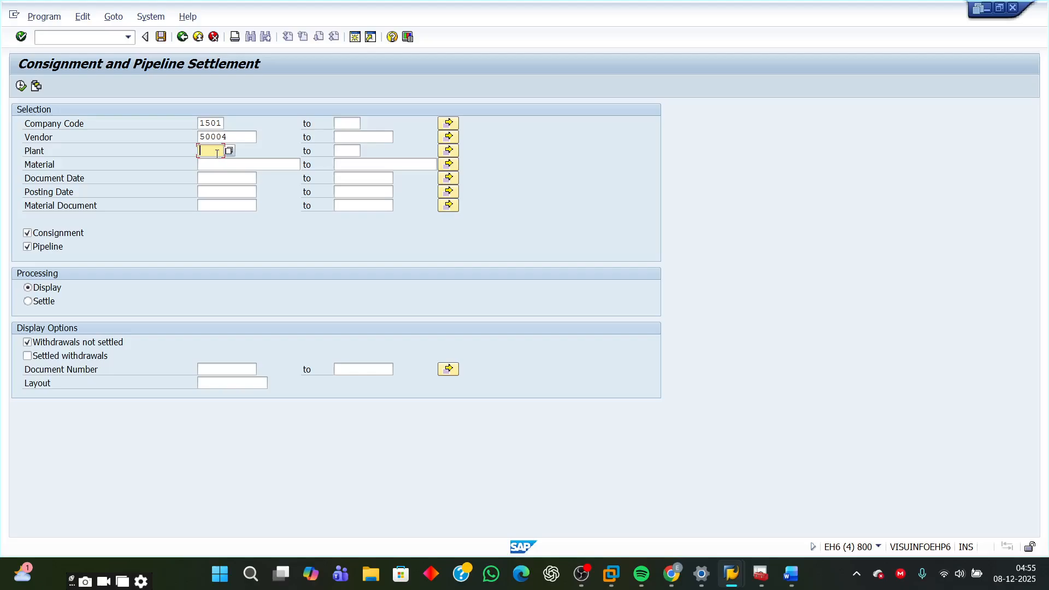
text(9110)
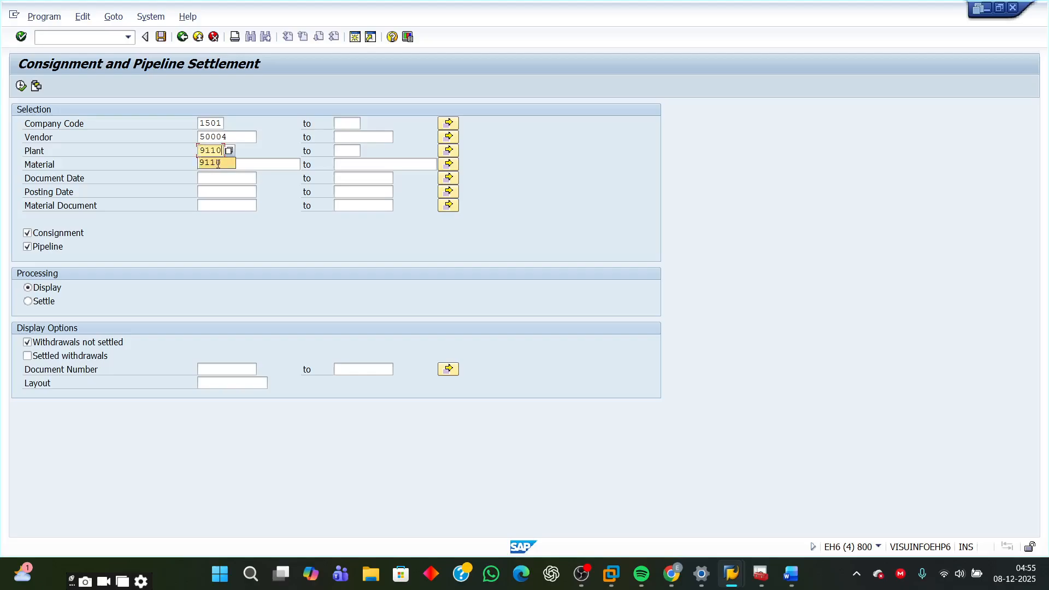
click(217, 162)
click(217, 164)
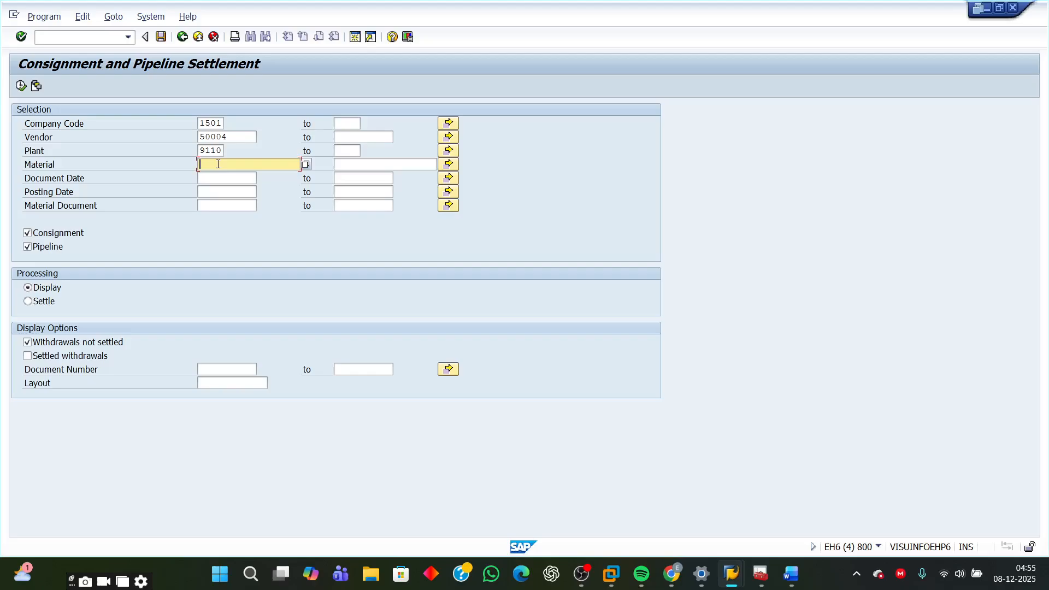
text(K)
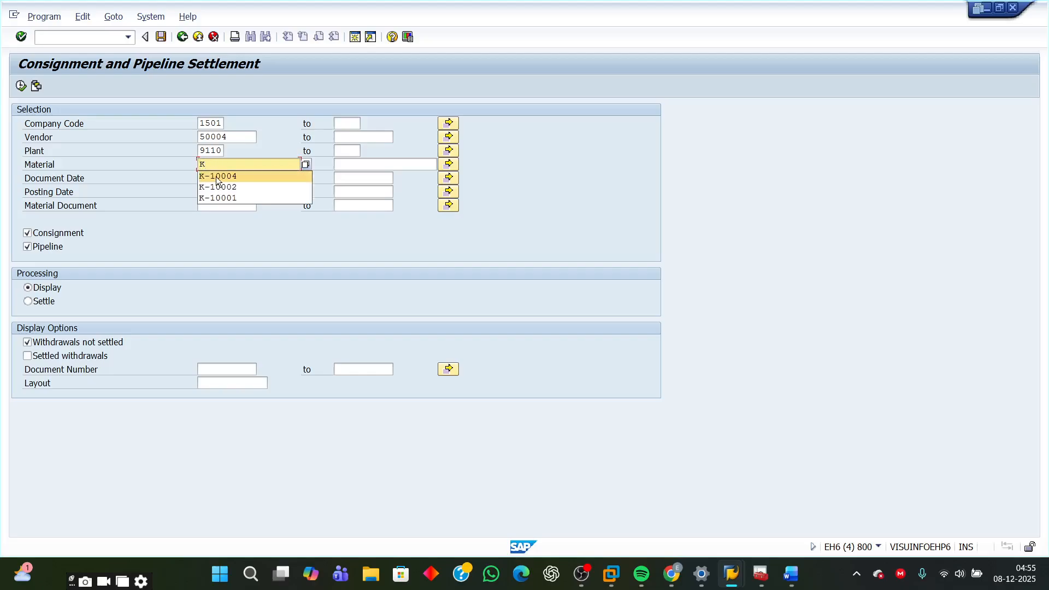
click(217, 176)
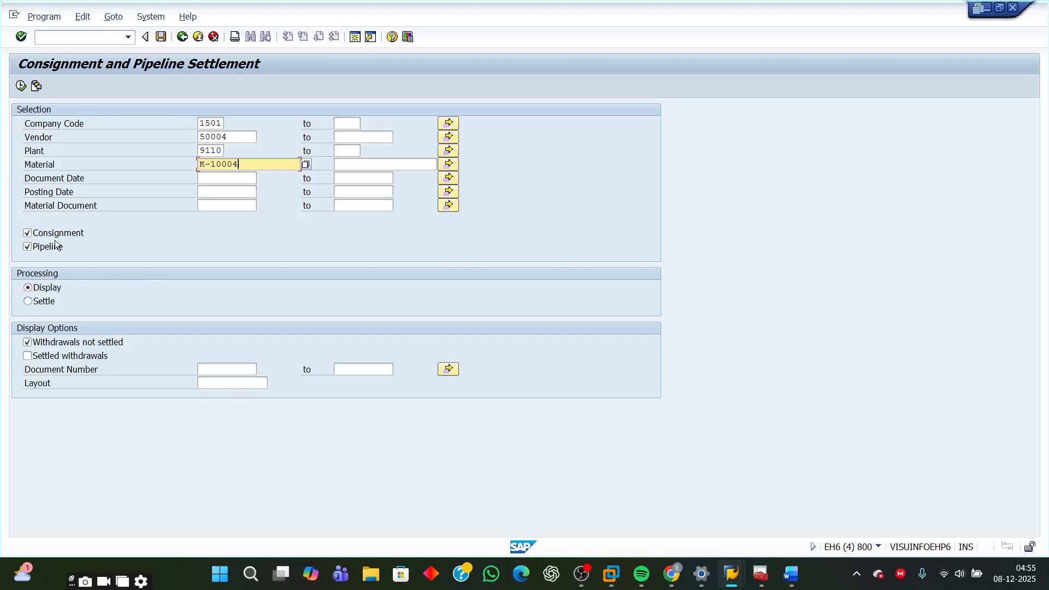
click(27, 247)
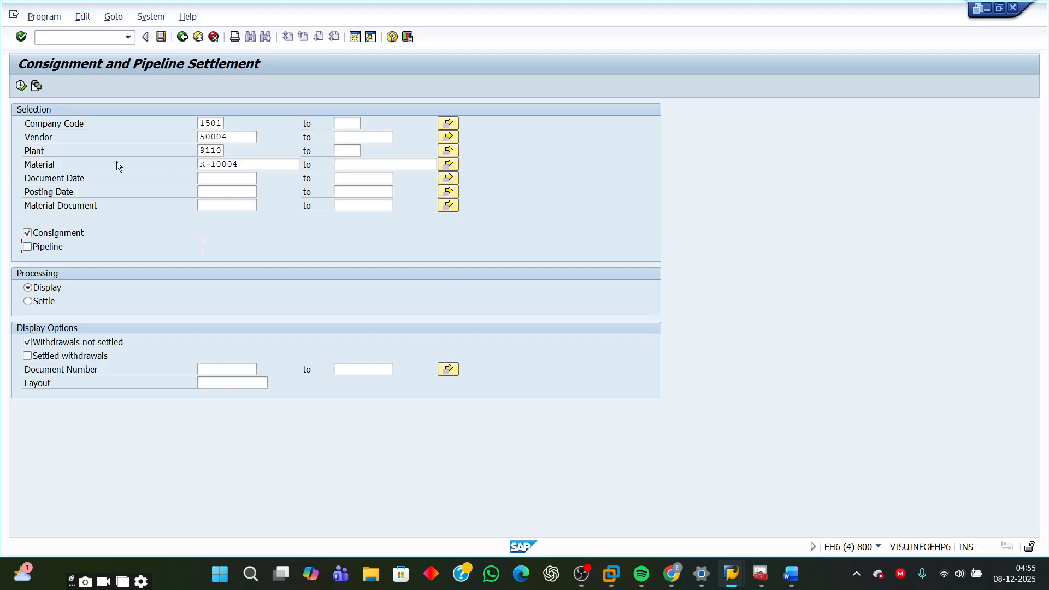
Step: Run the settlement report in display mode and examine the withdrawal's material, quantity, company code and settlement status, widening the information column
click(20, 86)
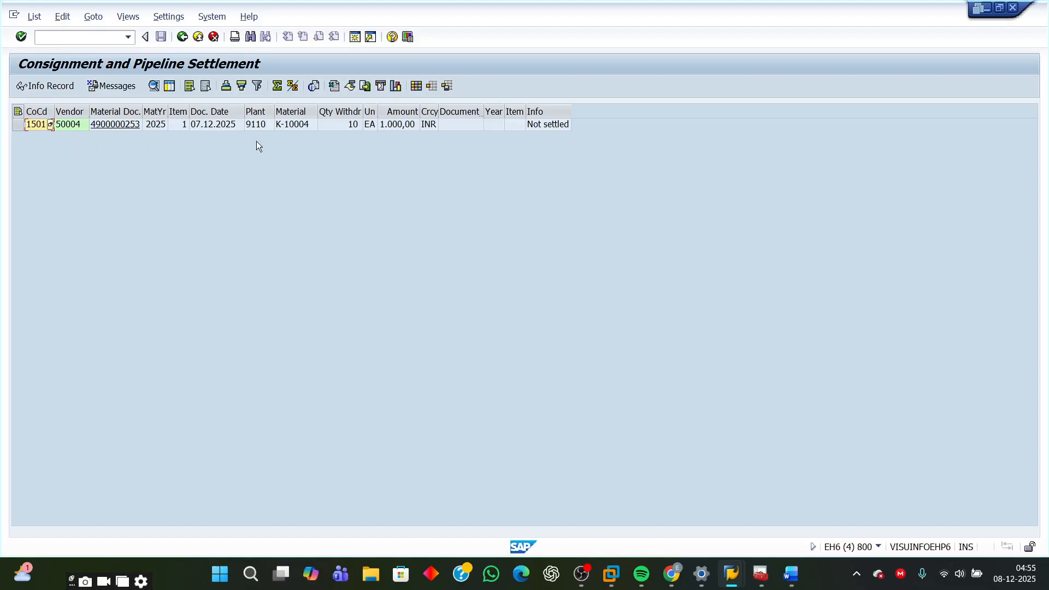
click(288, 125)
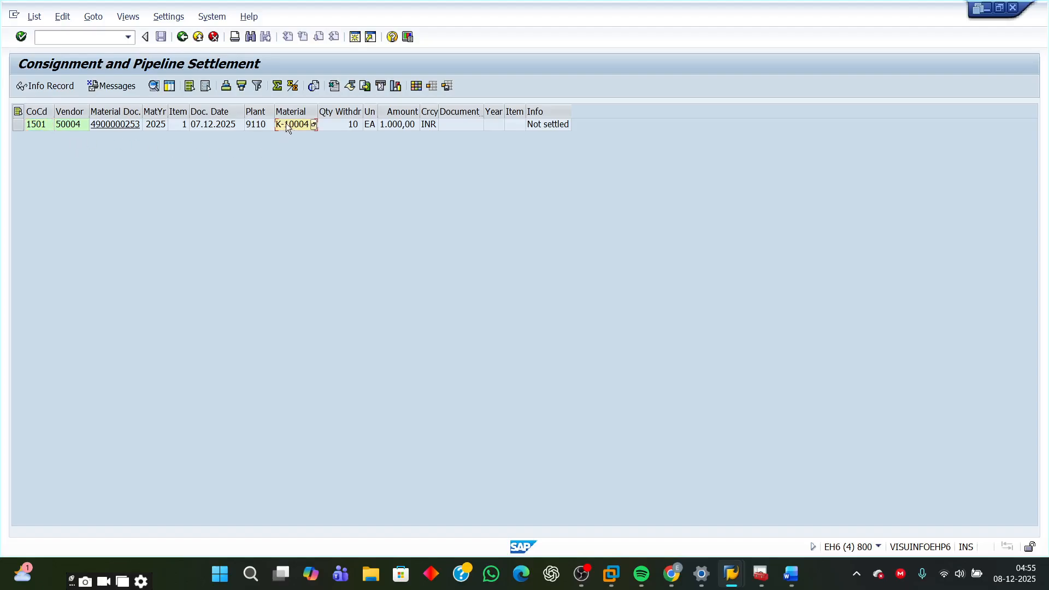
click(345, 124)
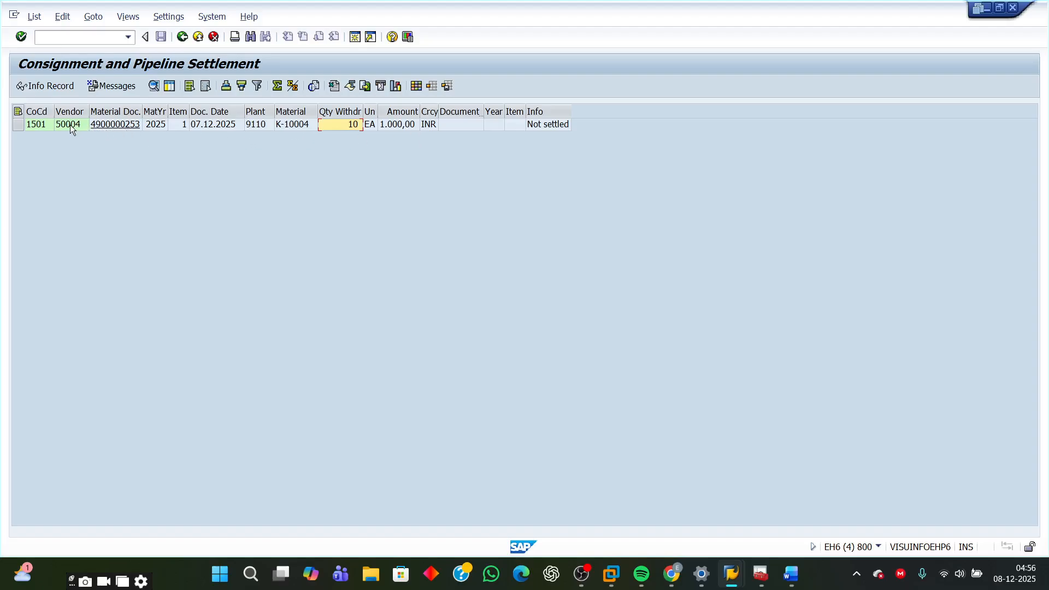
click(37, 125)
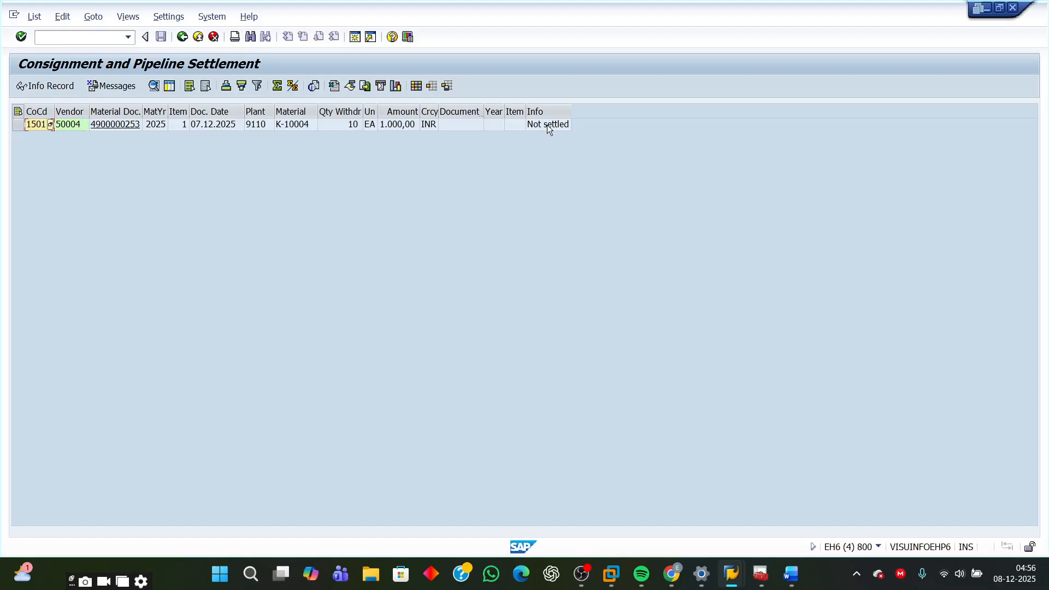
drag(572, 116, 604, 118)
click(559, 125)
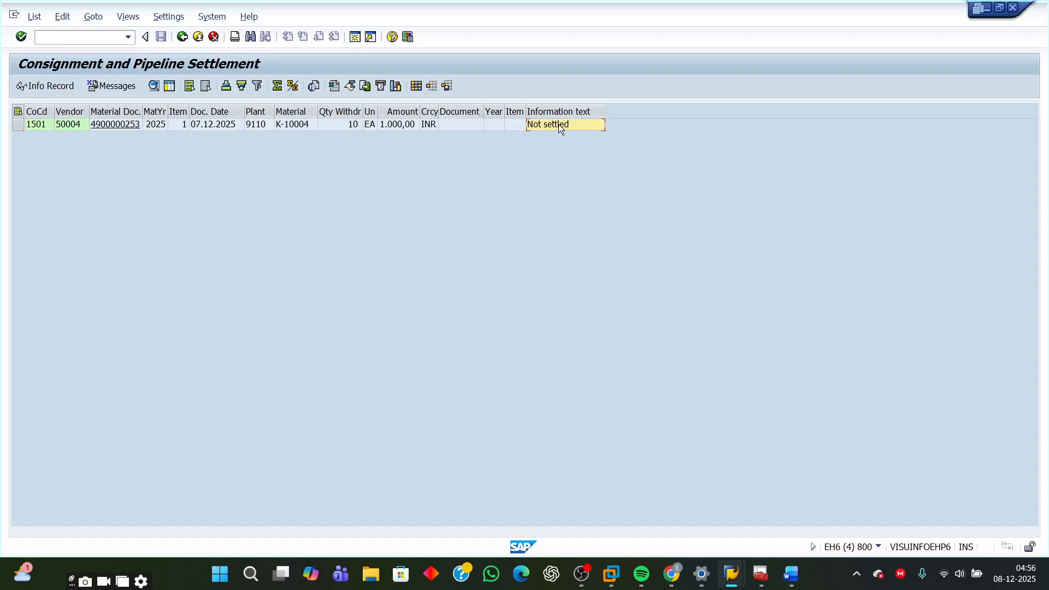
Step: Return to the selection screen, set processing to Settle, and execute the consignment settlement
click(183, 37)
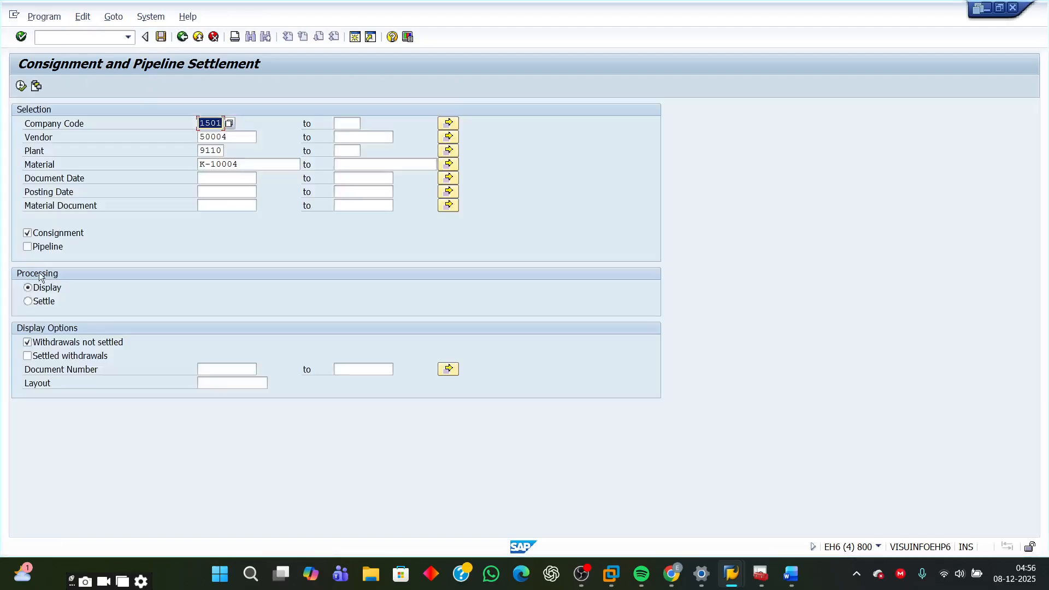
click(32, 303)
click(34, 305)
click(21, 86)
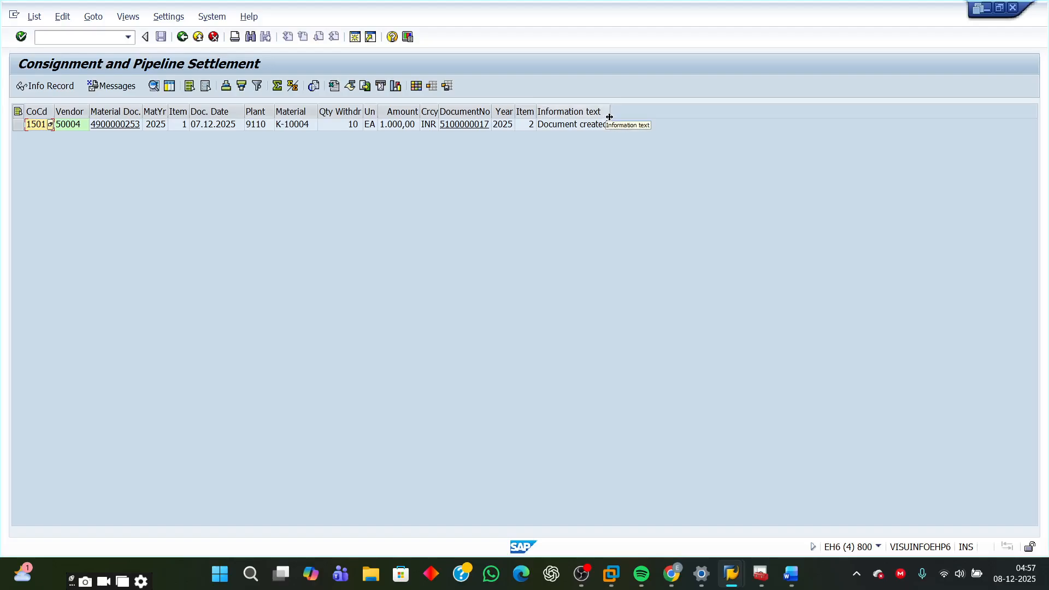
Step: Widen the information text column and open the settlement line's accounting document to examine its postings
drag(607, 122, 652, 126)
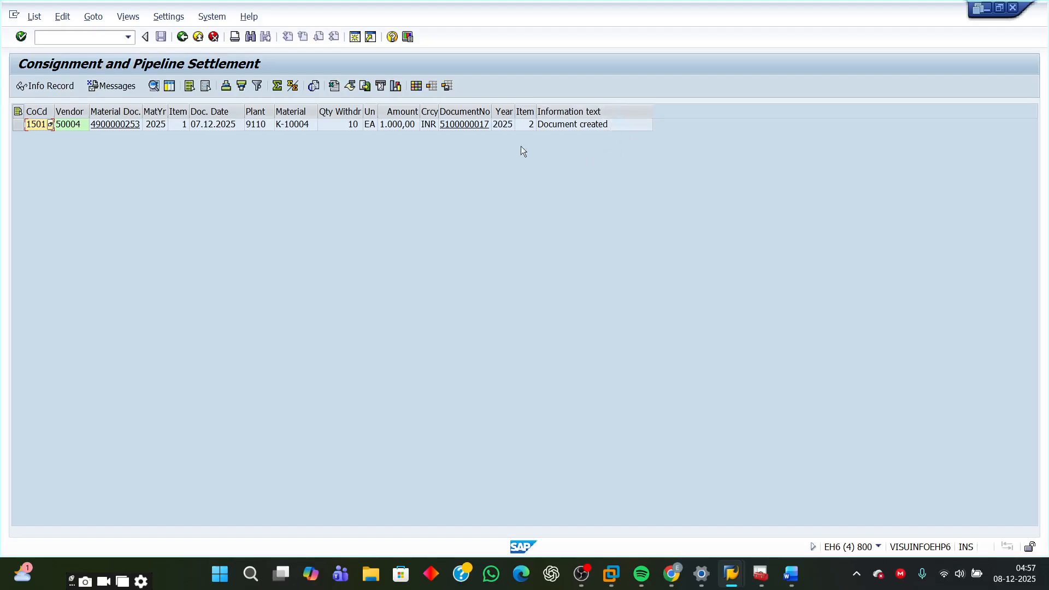
click(466, 125)
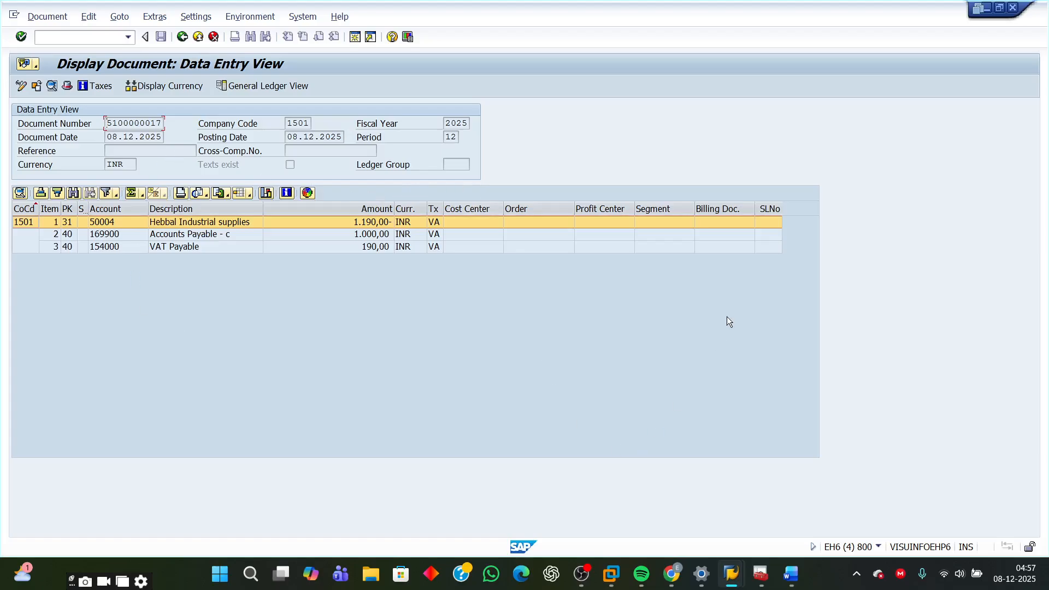
Step: Switch to the exercise document in Word and review the Exercise 4 task and the SAP menu path to MRKO
click(791, 574)
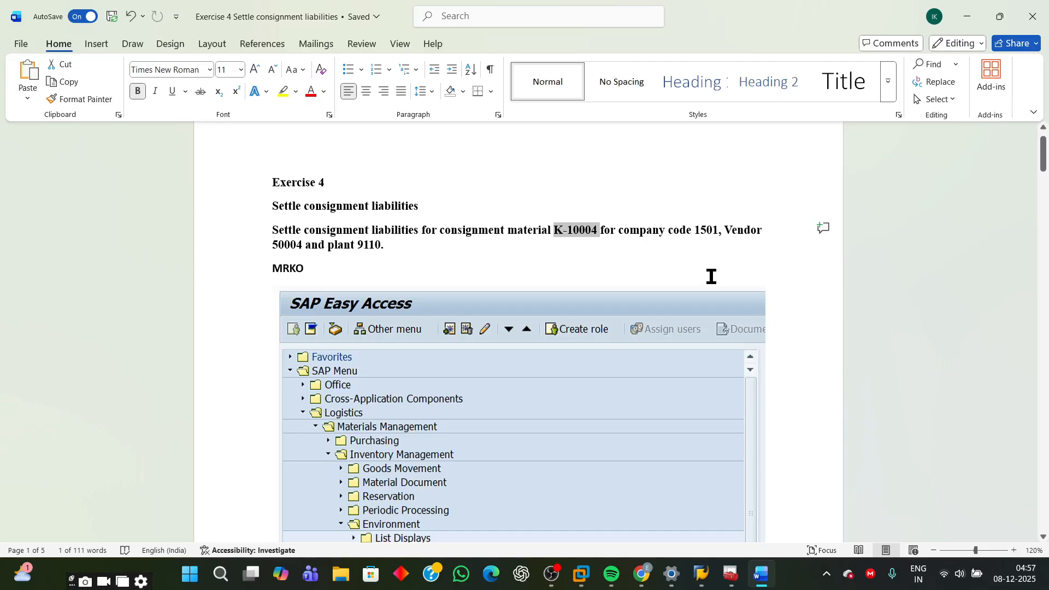
click(648, 269)
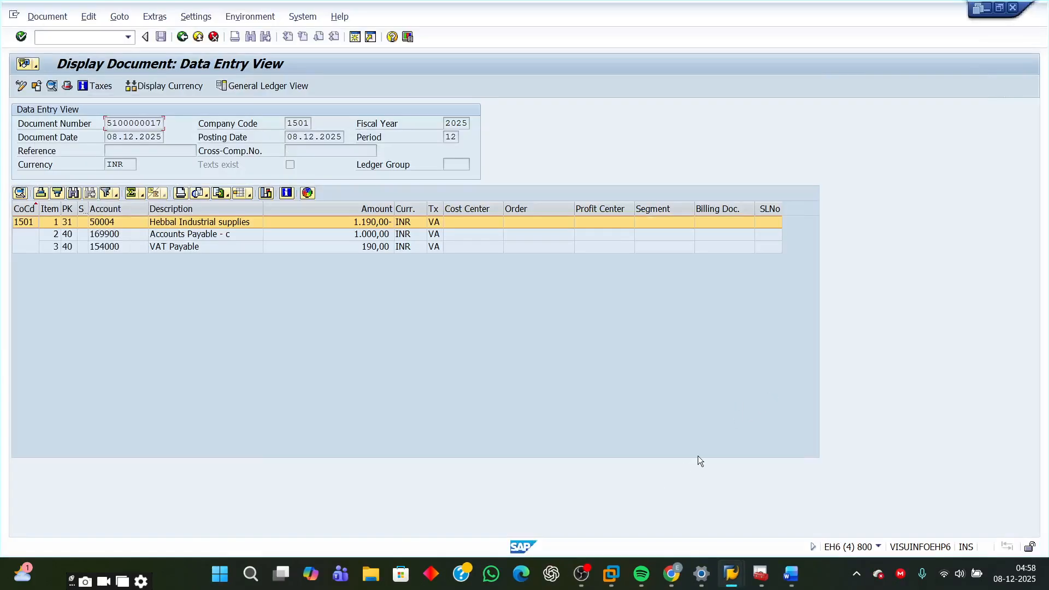
mouse_move(791, 574)
click(766, 514)
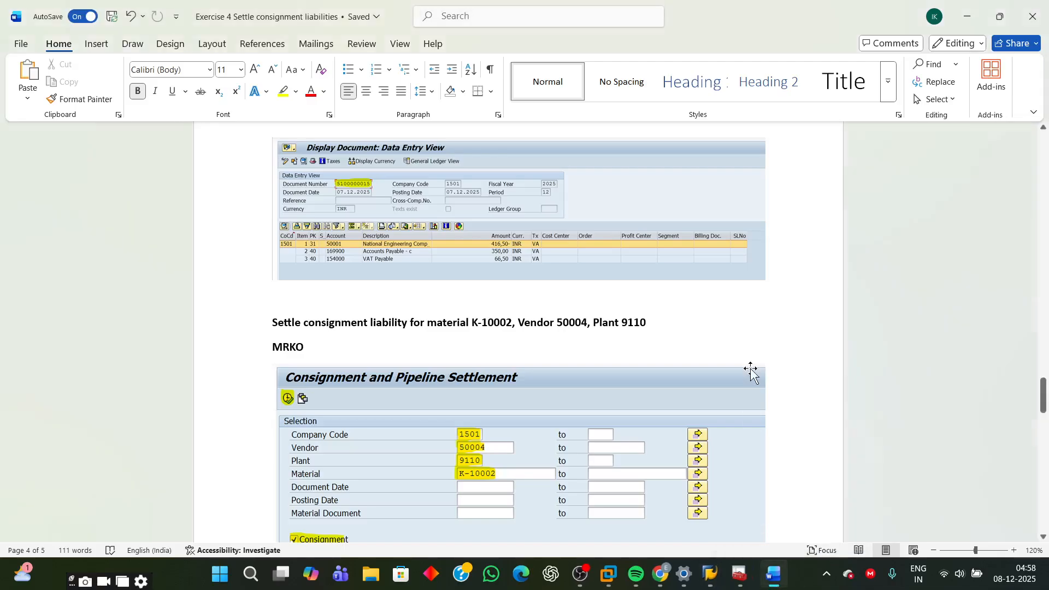
drag(1044, 396, 1045, 126)
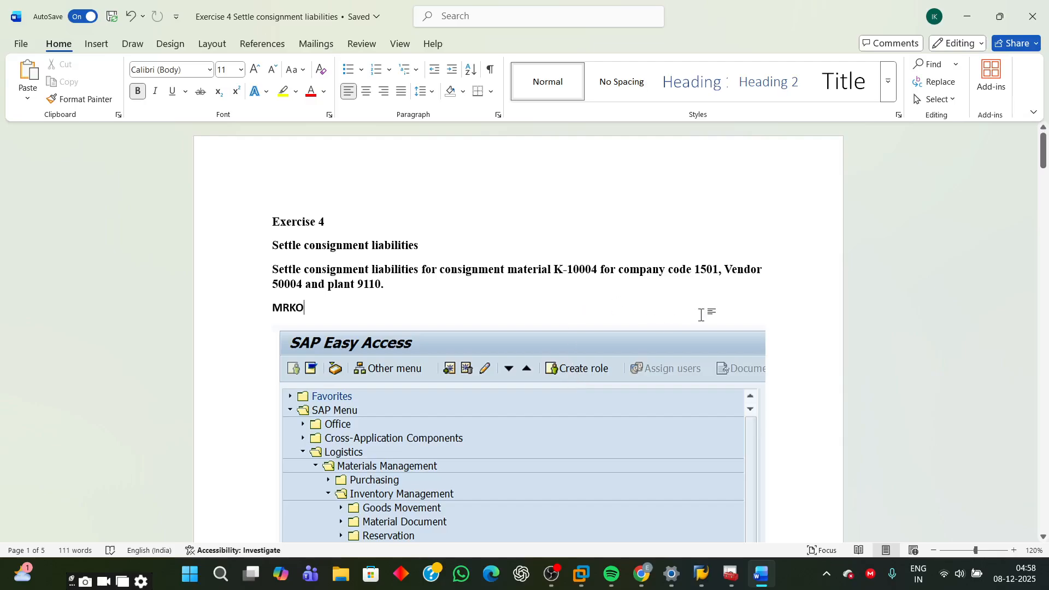
scroll(693, 377, down, 3)
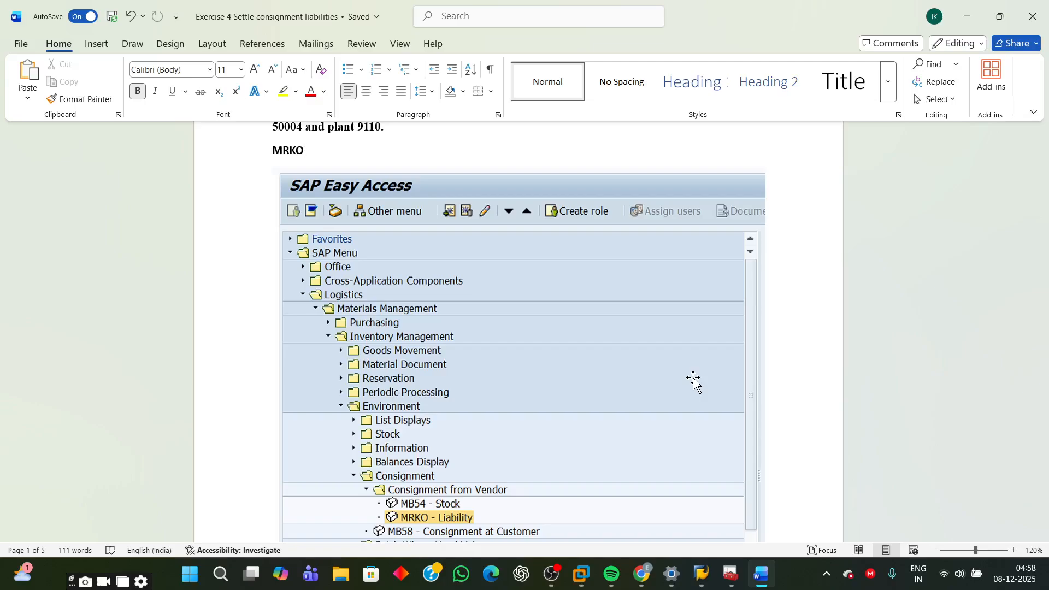
scroll(693, 377, up, 2)
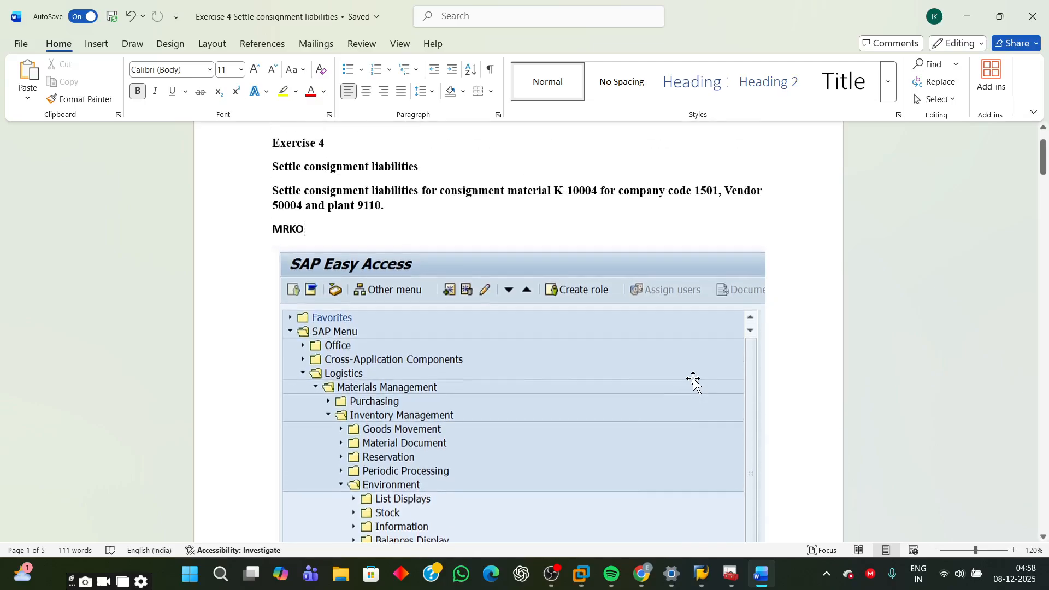
click(557, 578)
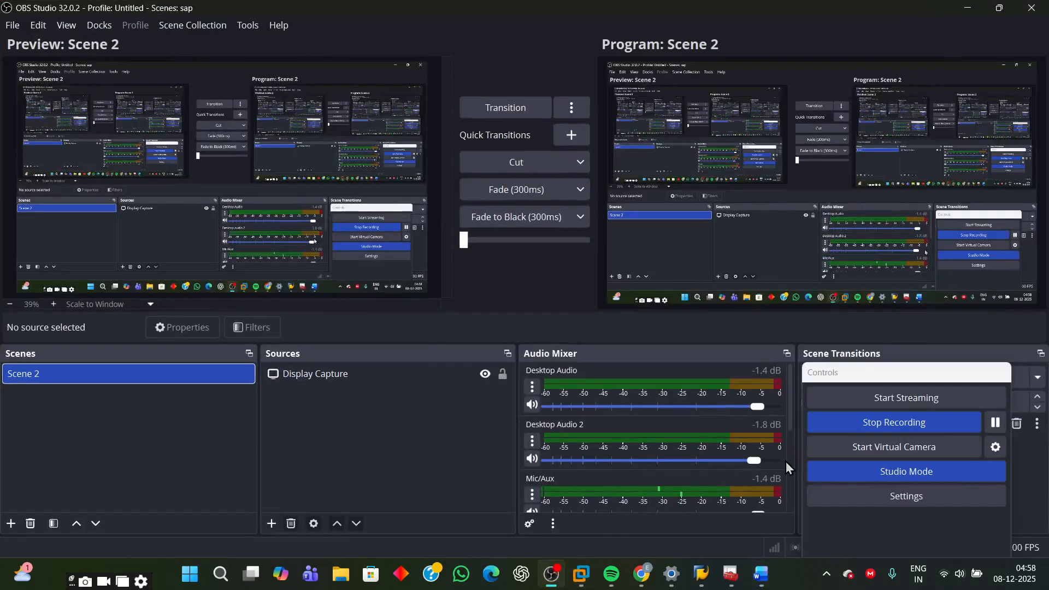